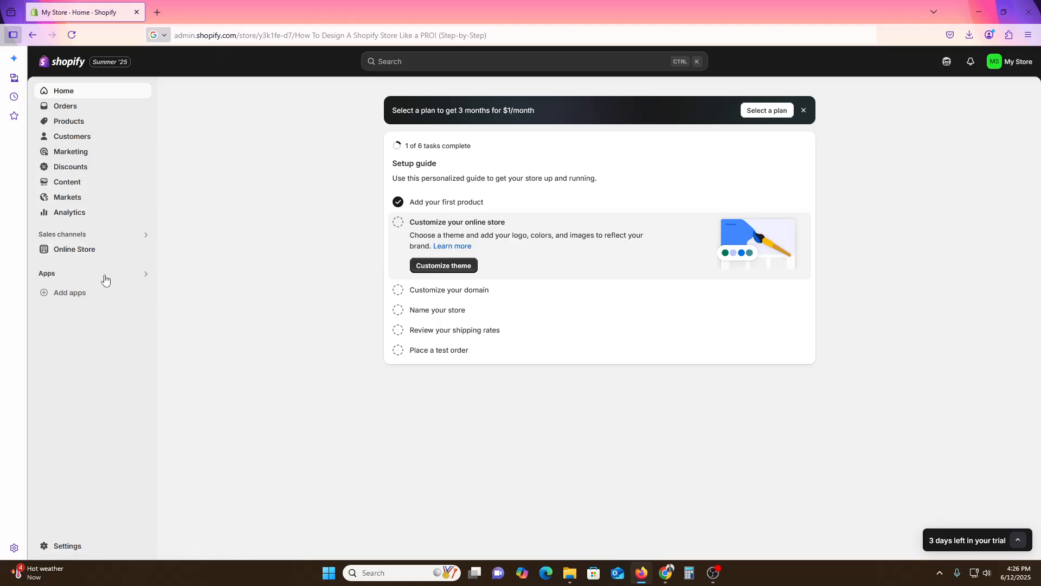
Expand the store's trial details, and load shopify.com in a new private browsing window.
click(961, 549)
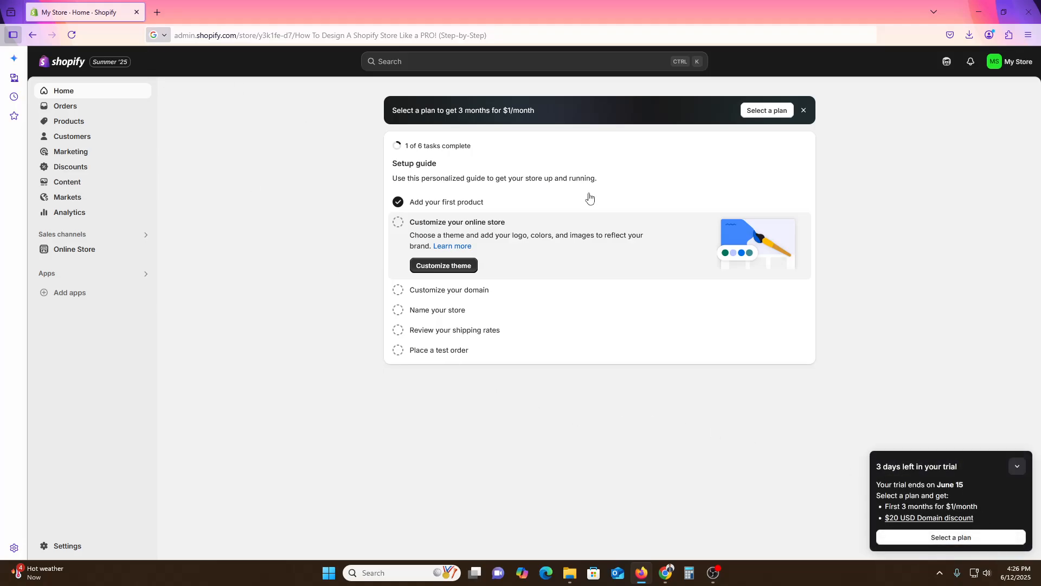
click(1035, 34)
click(974, 108)
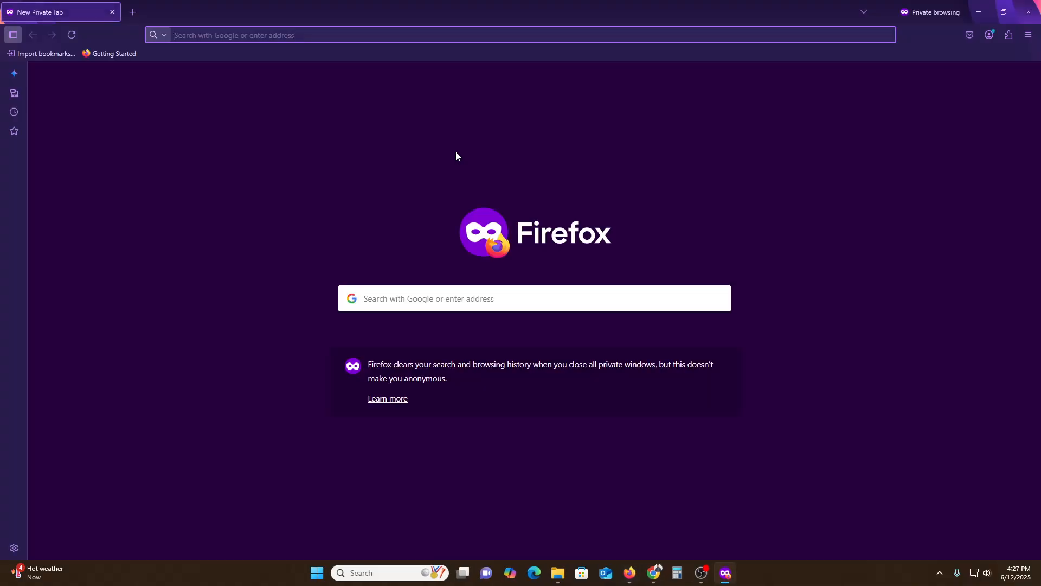
text(shopify.com/)
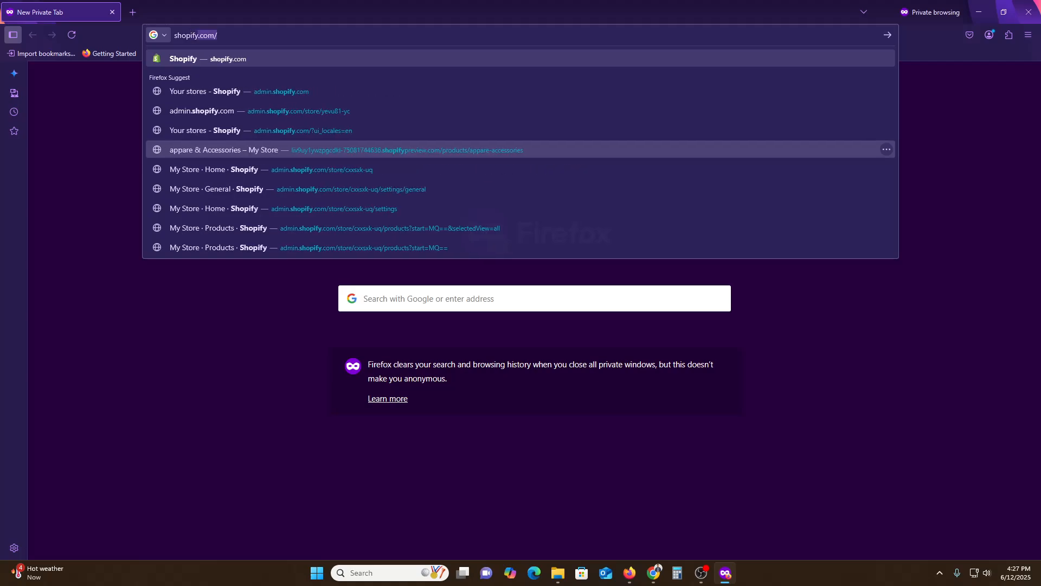
key(Return)
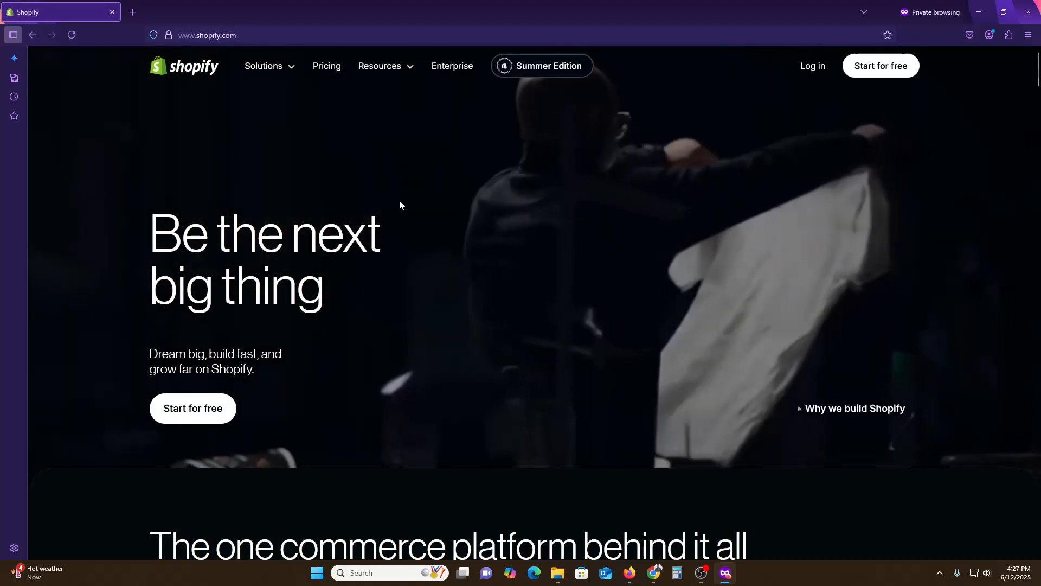
Look over the Shopify home page and open its free trial sign-up page, then return to the store admin.
scroll(379, 262, down, 4)
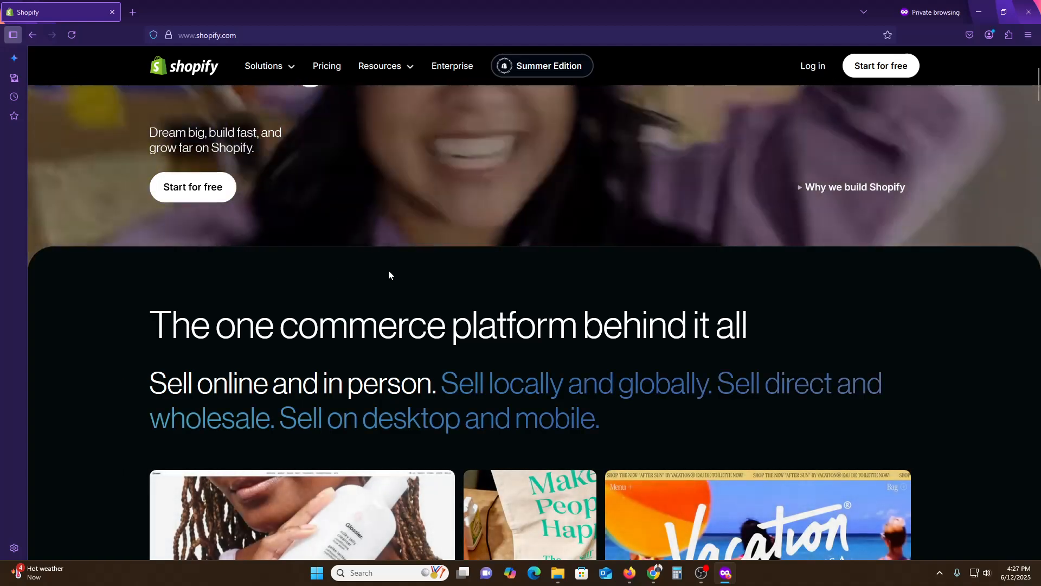
scroll(389, 270, up, 4)
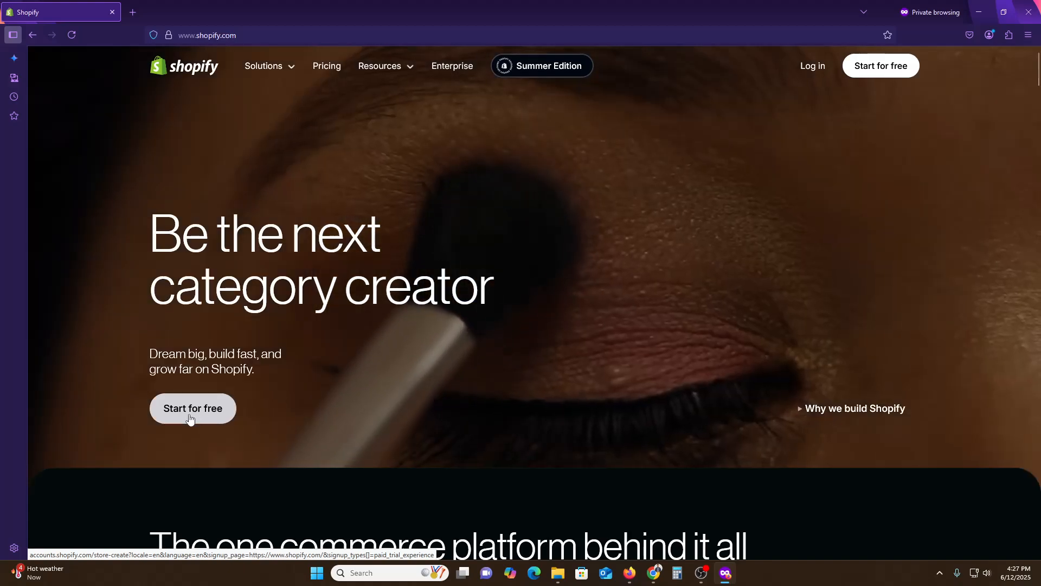
click(189, 418)
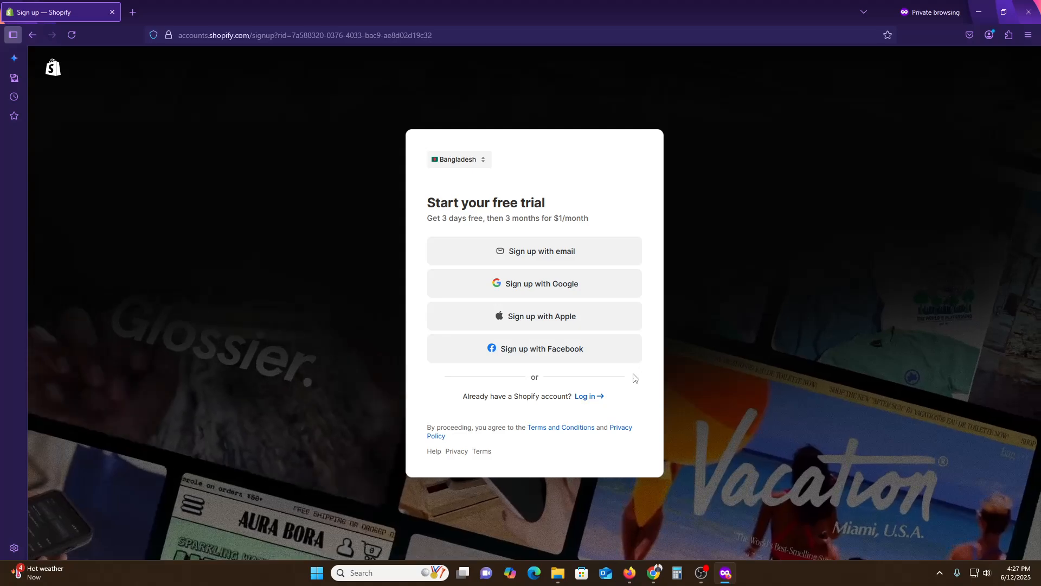
click(980, 4)
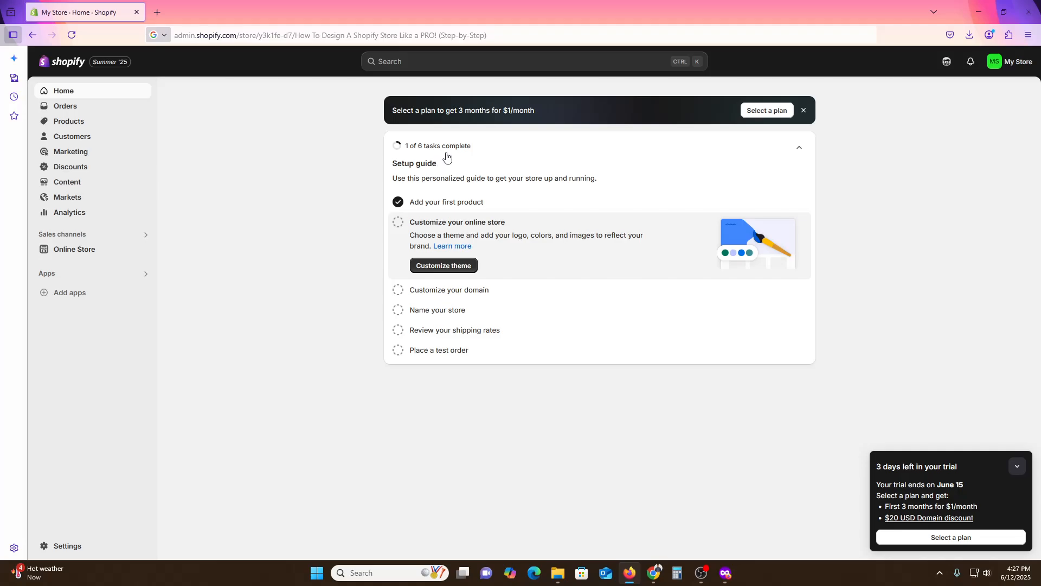
Open the Online Store's themes page and view the live storefront's home page in a separate tab.
click(87, 251)
click(143, 250)
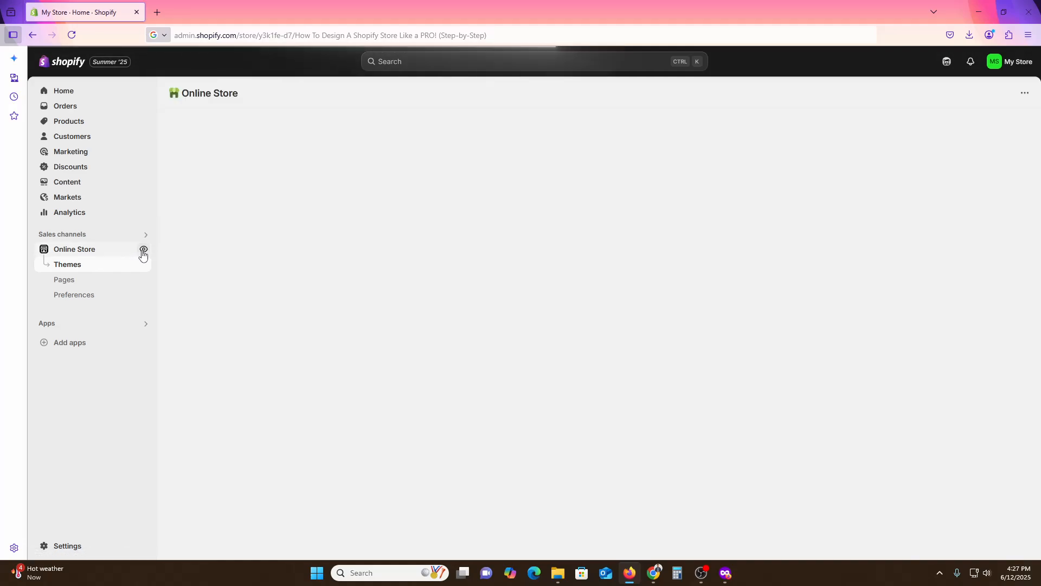
click(109, 9)
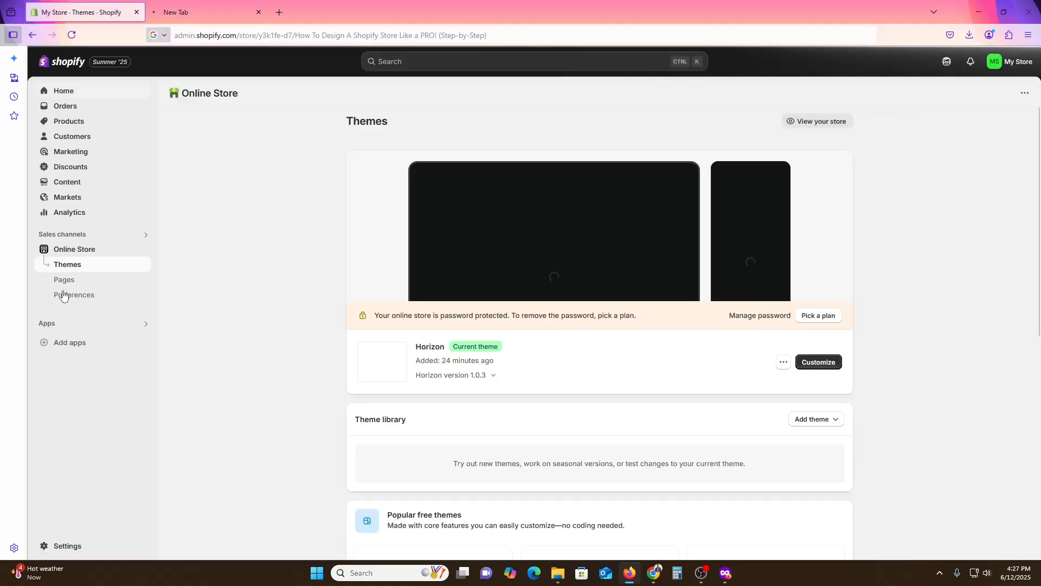
click(190, 4)
scroll(365, 346, down, 4)
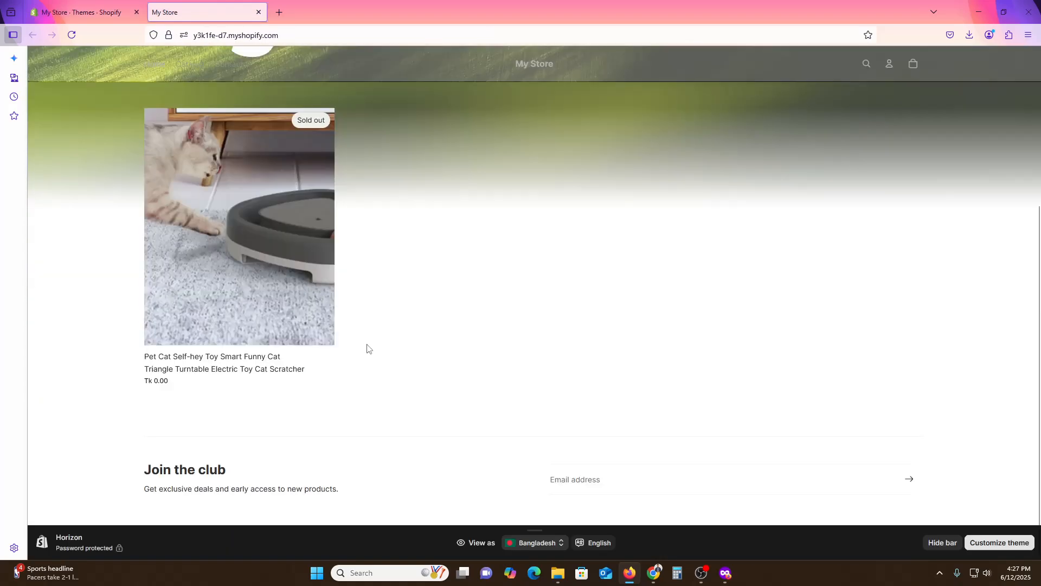
scroll(388, 369, up, 2)
scroll(387, 369, up, 2)
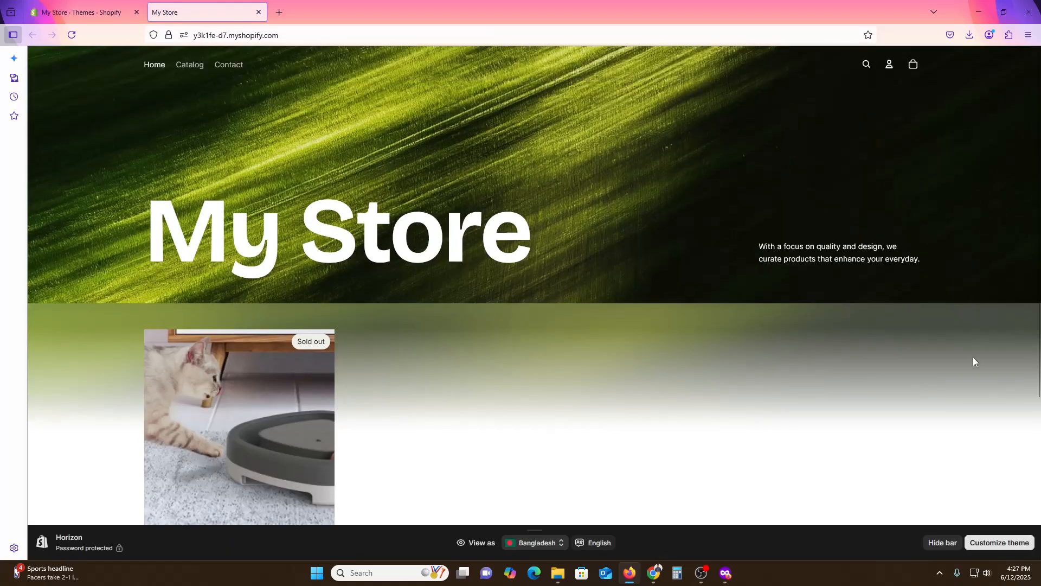
Return to the themes page, look through the popular free themes and open the Shopify Theme Store.
click(75, 4)
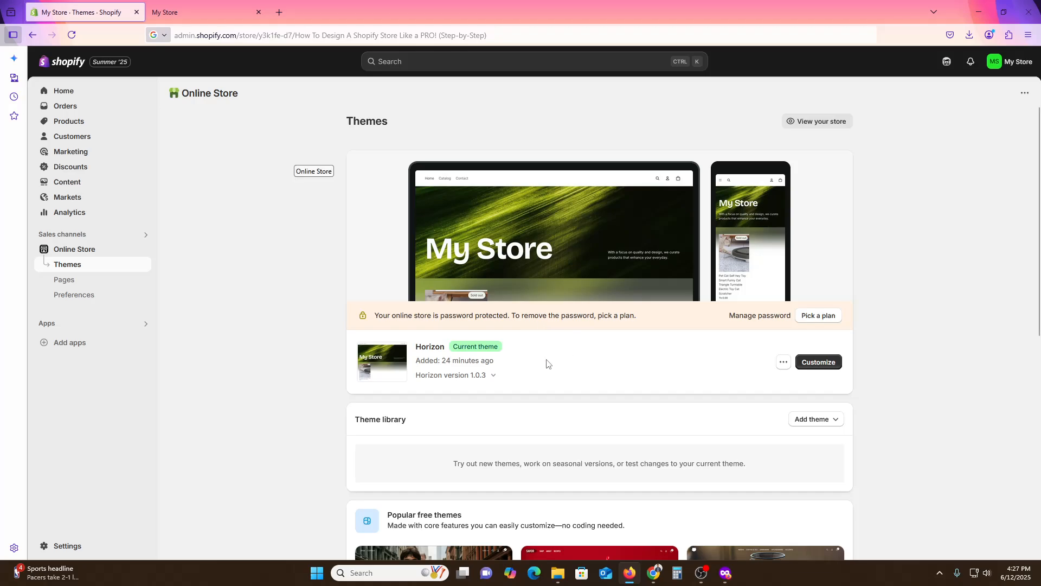
scroll(530, 386, down, 6)
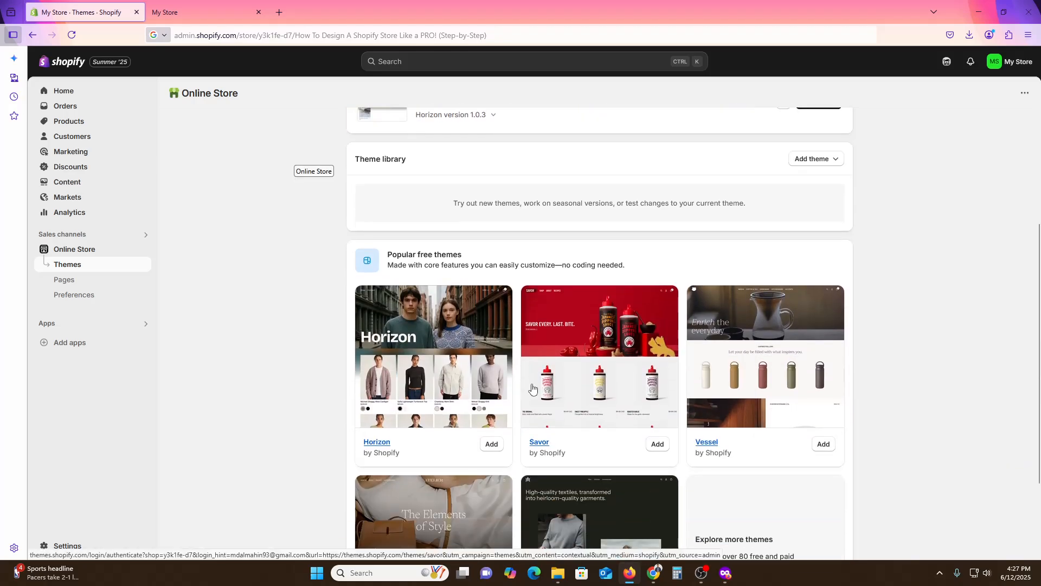
scroll(537, 392, down, 1)
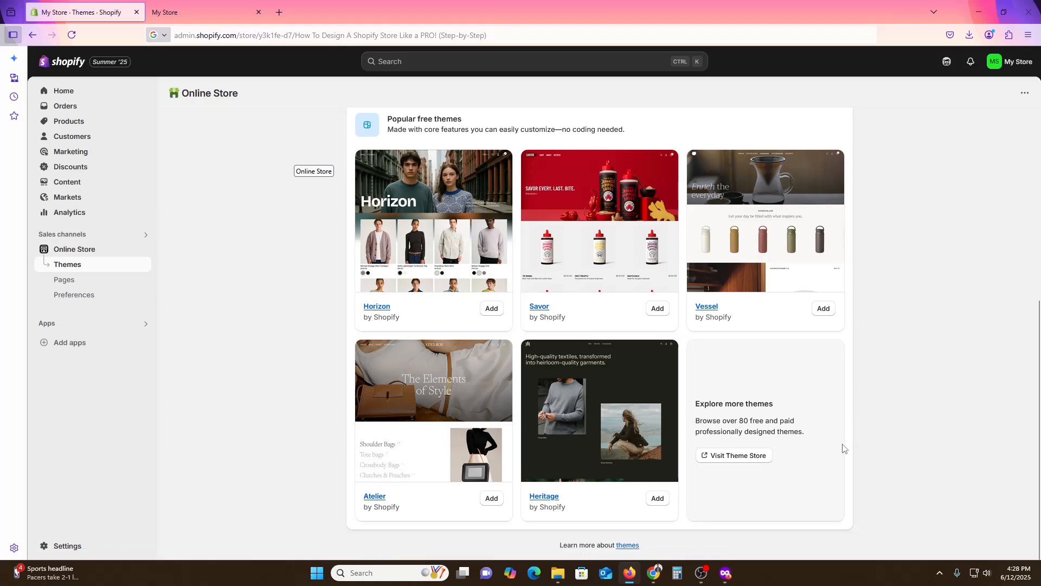
scroll(843, 448, up, 7)
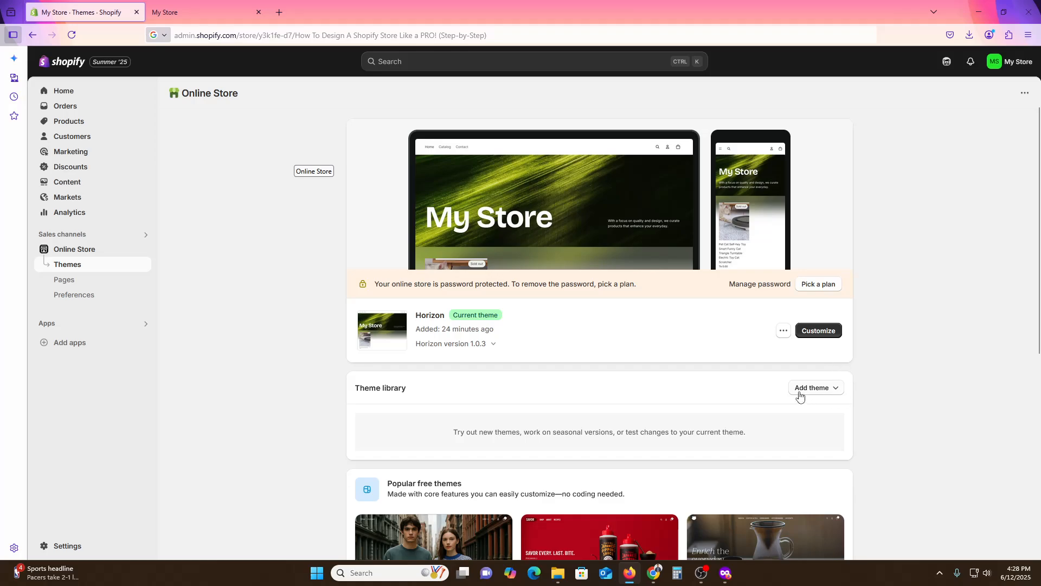
scroll(781, 429, down, 6)
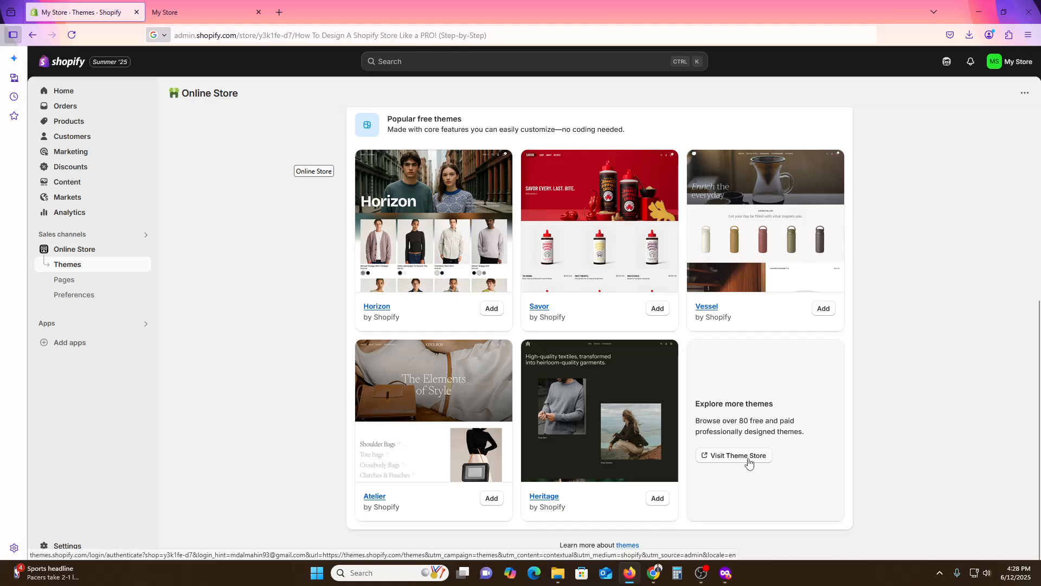
click(744, 467)
click(86, 9)
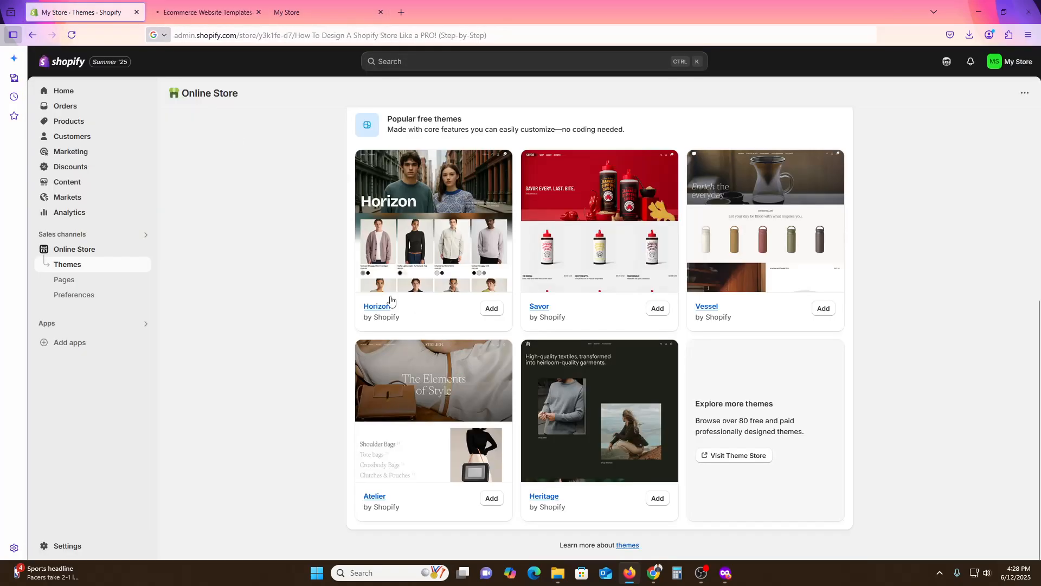
click(204, 9)
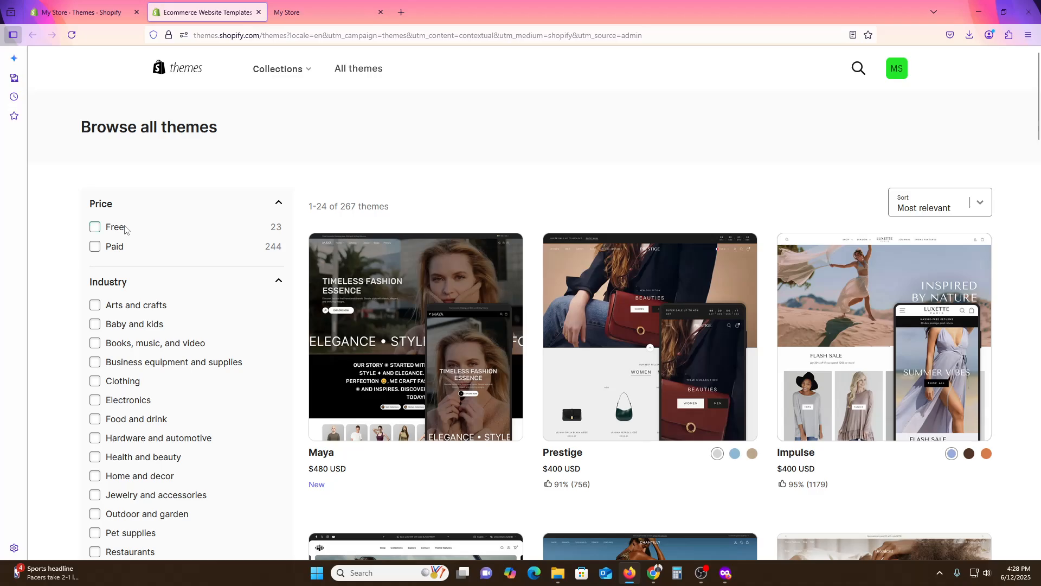
Filter the Theme Store to free themes and add the Dawn theme to the store's theme library.
click(95, 227)
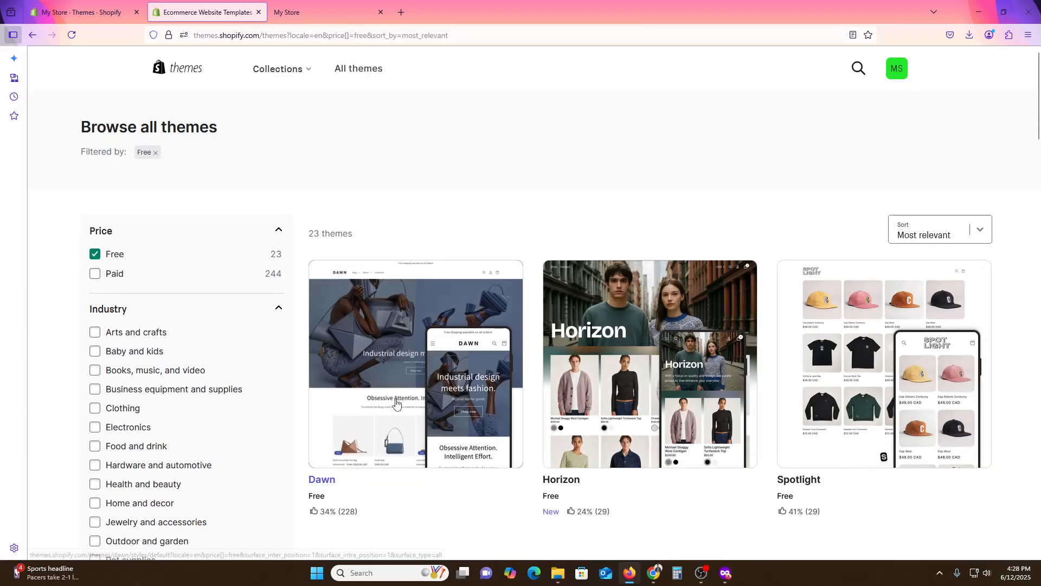
click(396, 402)
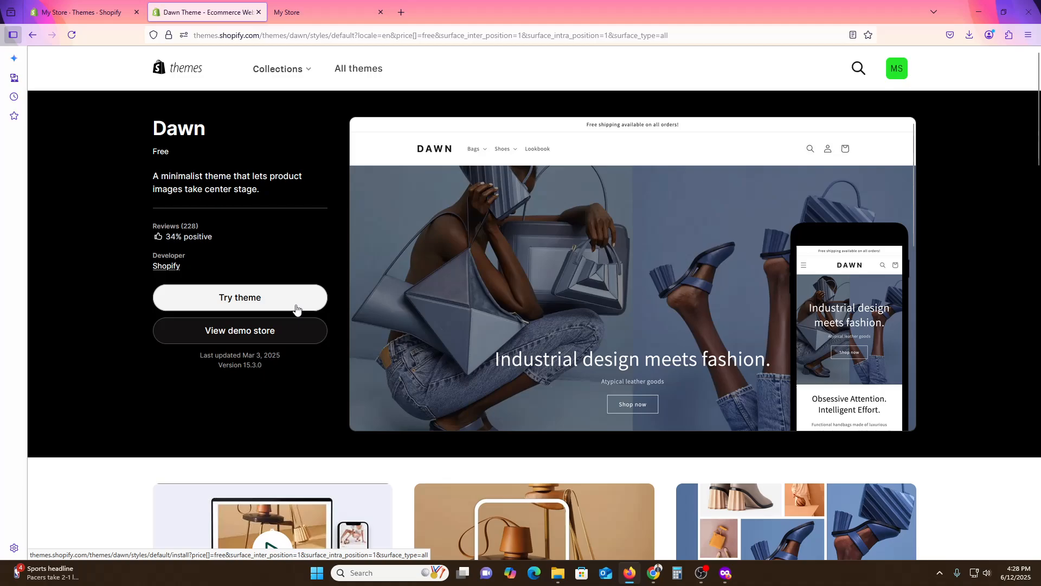
click(276, 307)
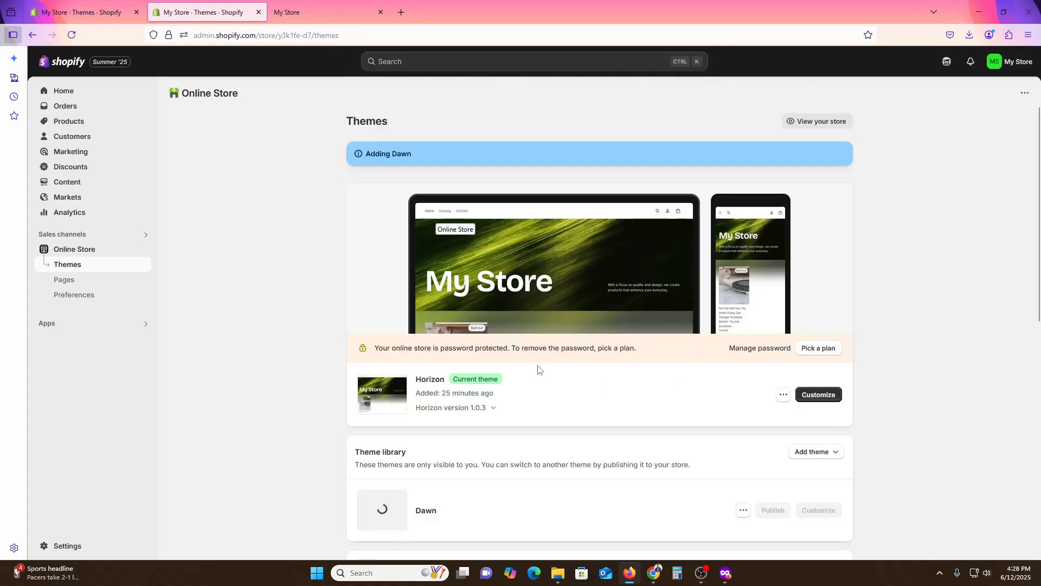
Publish the Dawn theme from the theme library as the store's current theme, replacing Horizon.
scroll(476, 508, down, 3)
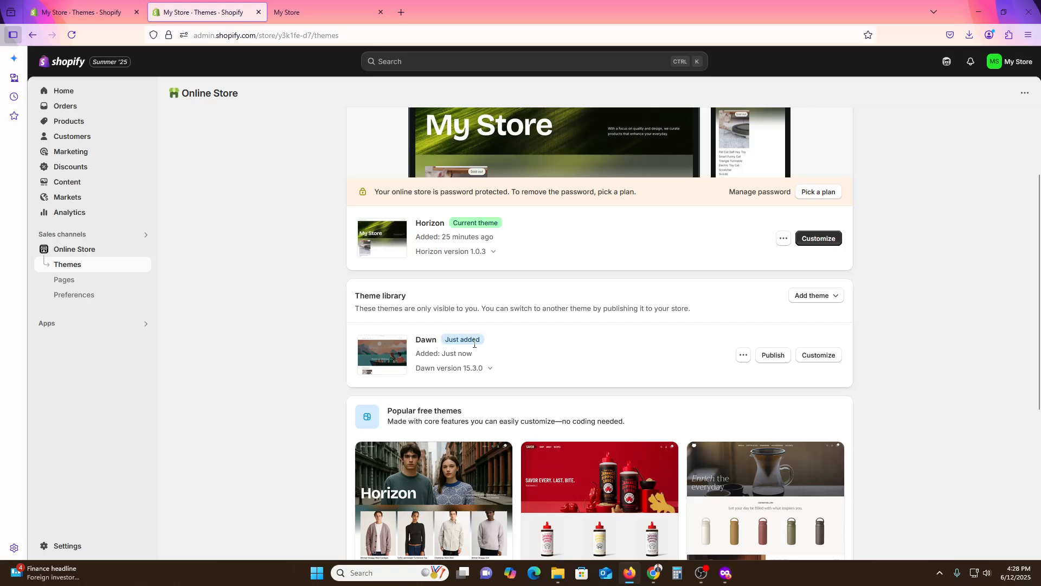
click(773, 355)
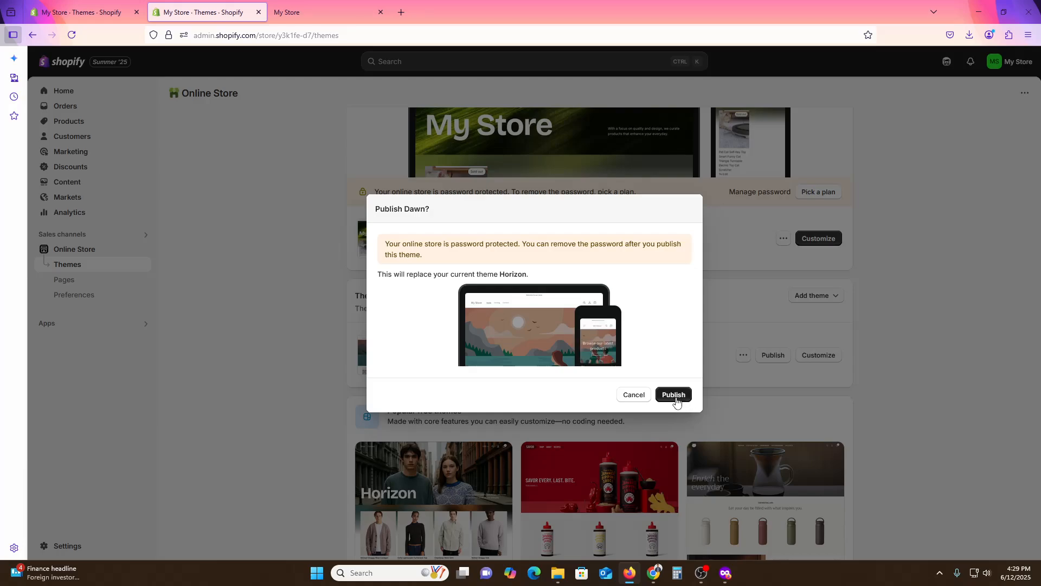
click(676, 400)
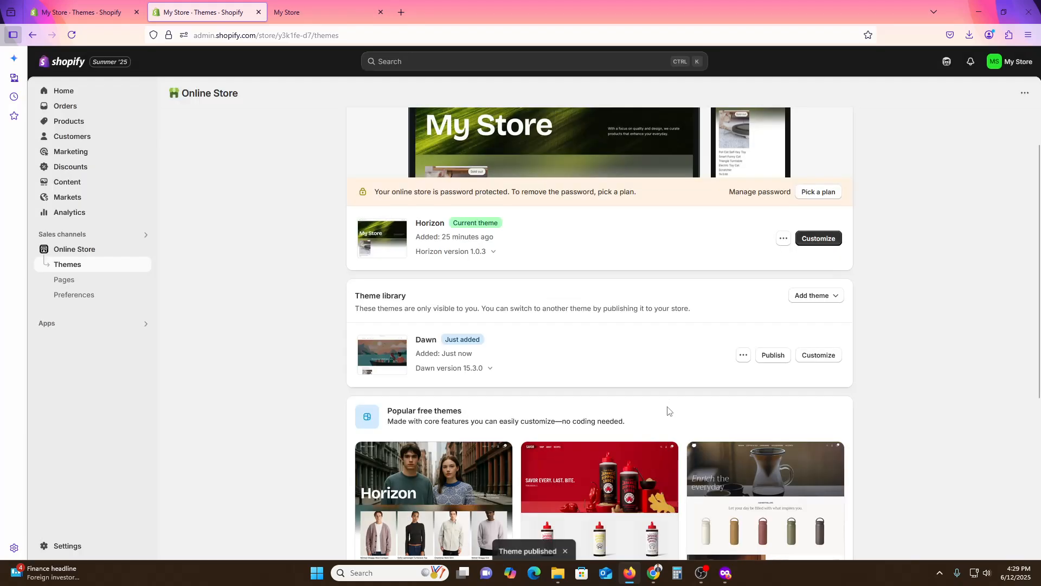
scroll(667, 412, down, 2)
scroll(629, 288, up, 4)
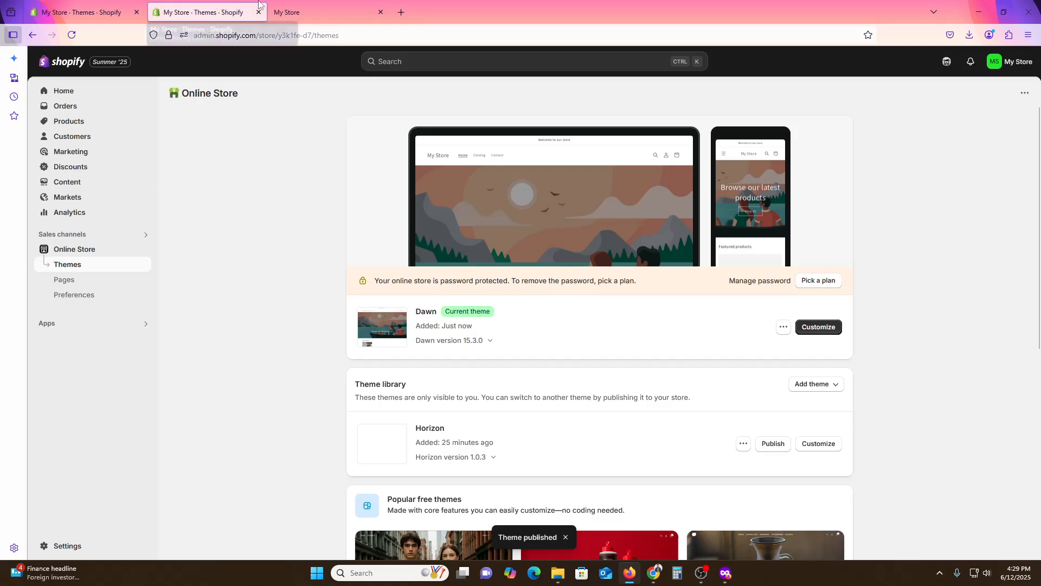
Open the live storefront in a fresh tab, close the outdated Horizon preview, and examine the Dawn home page.
click(355, 8)
click(72, 34)
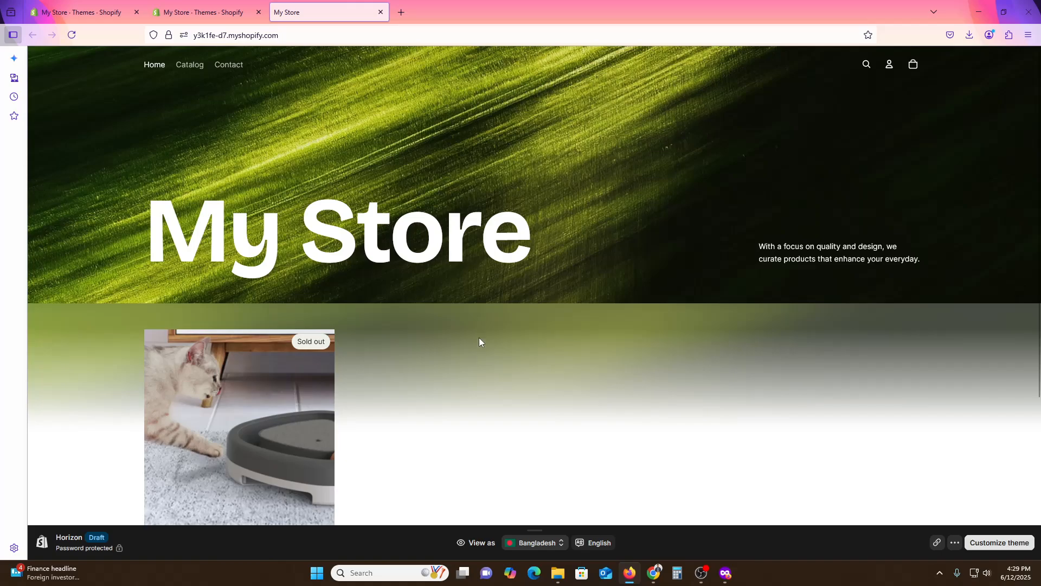
scroll(479, 341, down, 4)
click(215, 8)
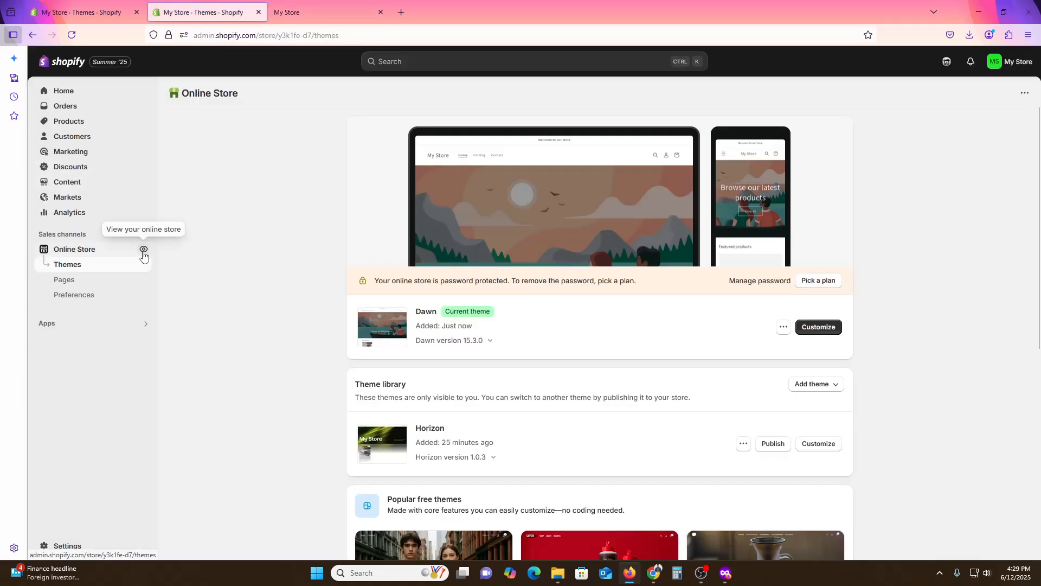
click(519, 255)
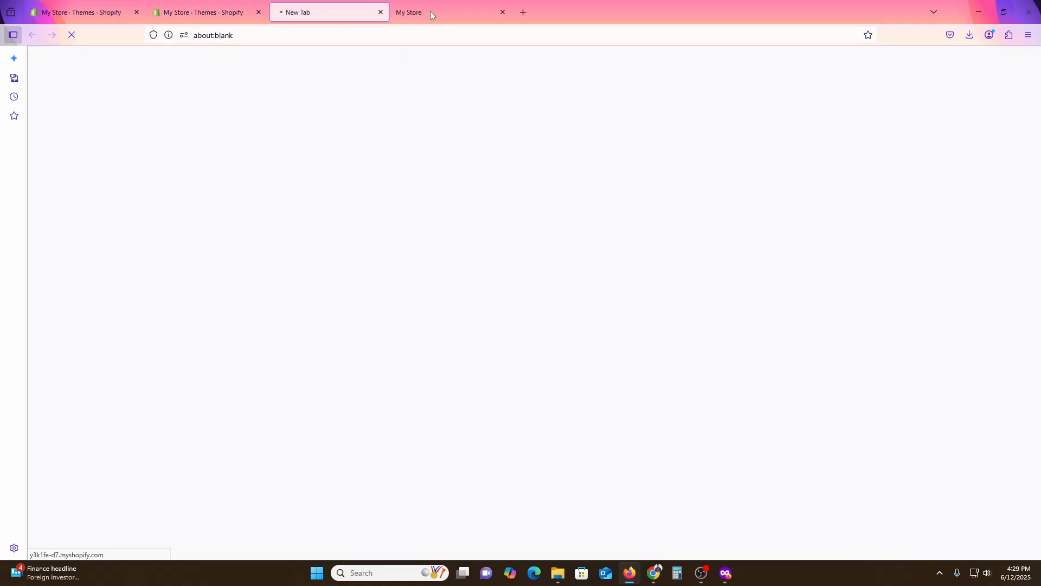
click(499, 12)
scroll(410, 300, down, 5)
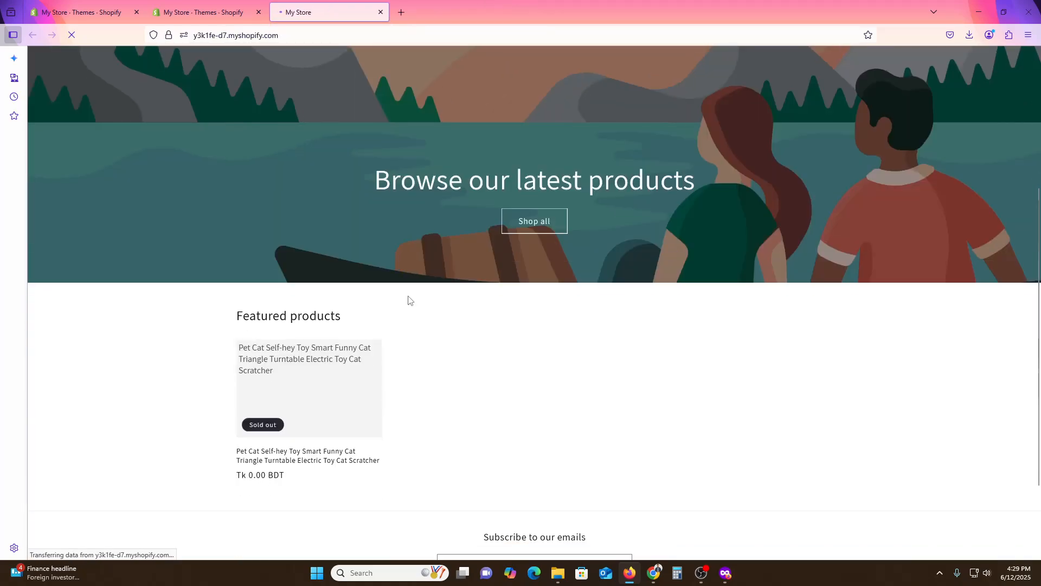
scroll(451, 363, up, 5)
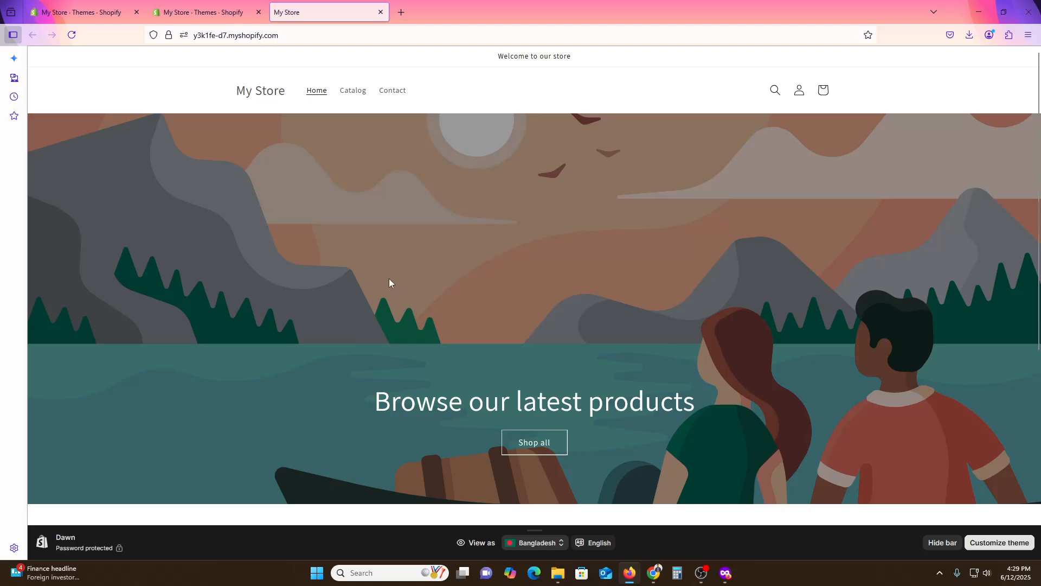
Return to the store admin and open the Apps and sales channels settings.
click(201, 12)
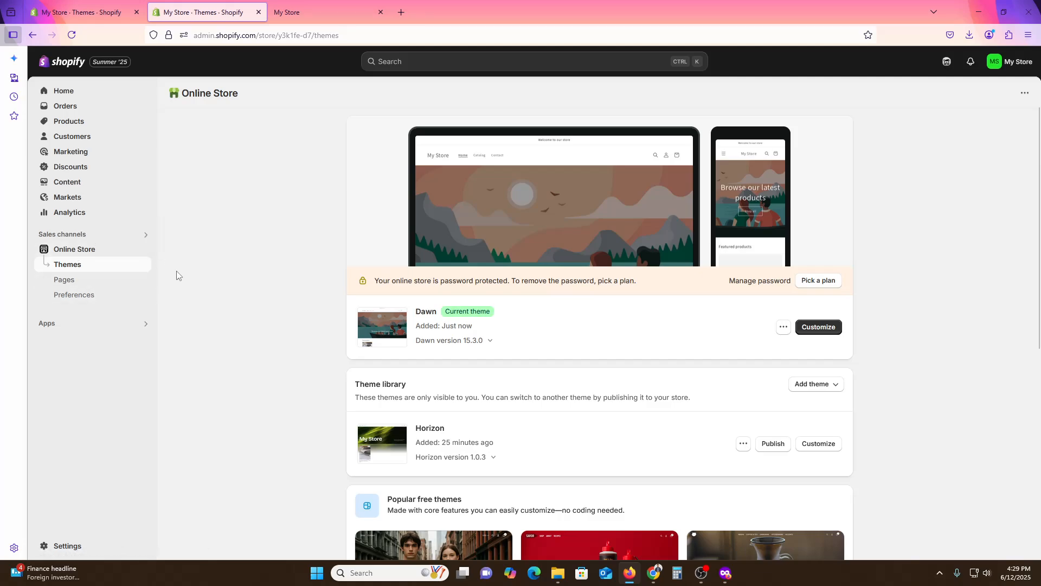
click(62, 327)
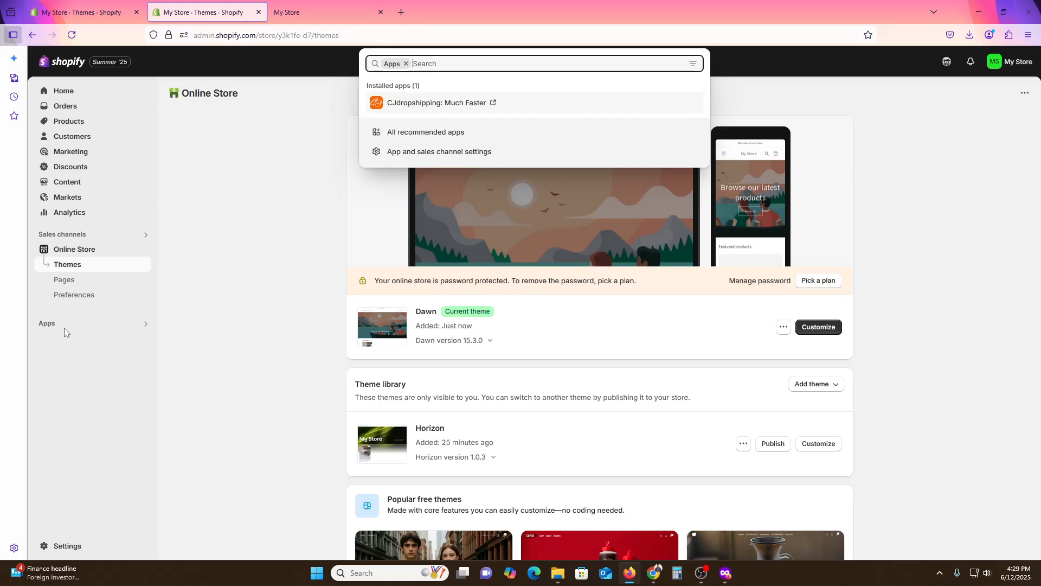
click(67, 545)
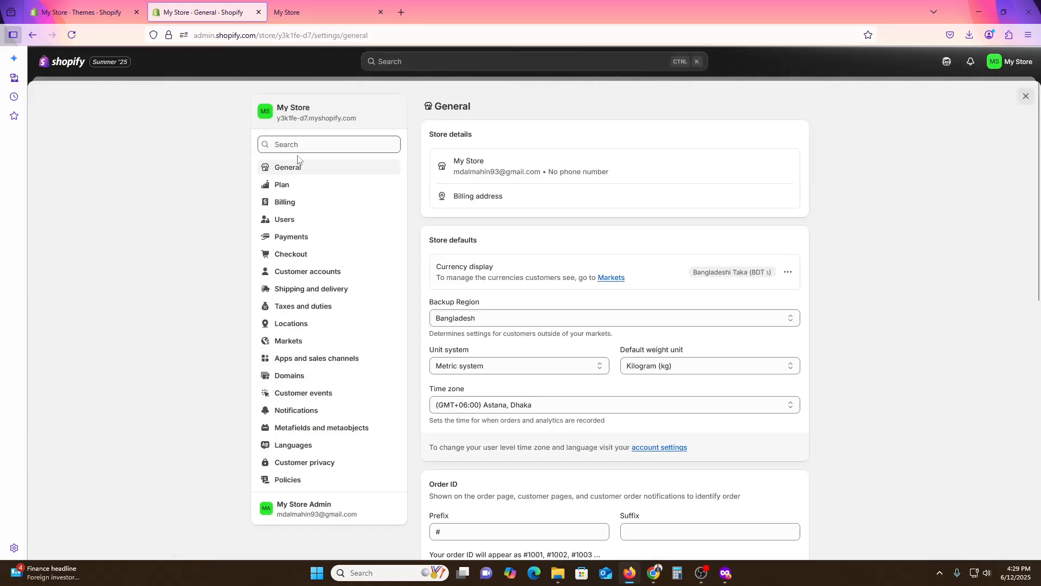
click(288, 362)
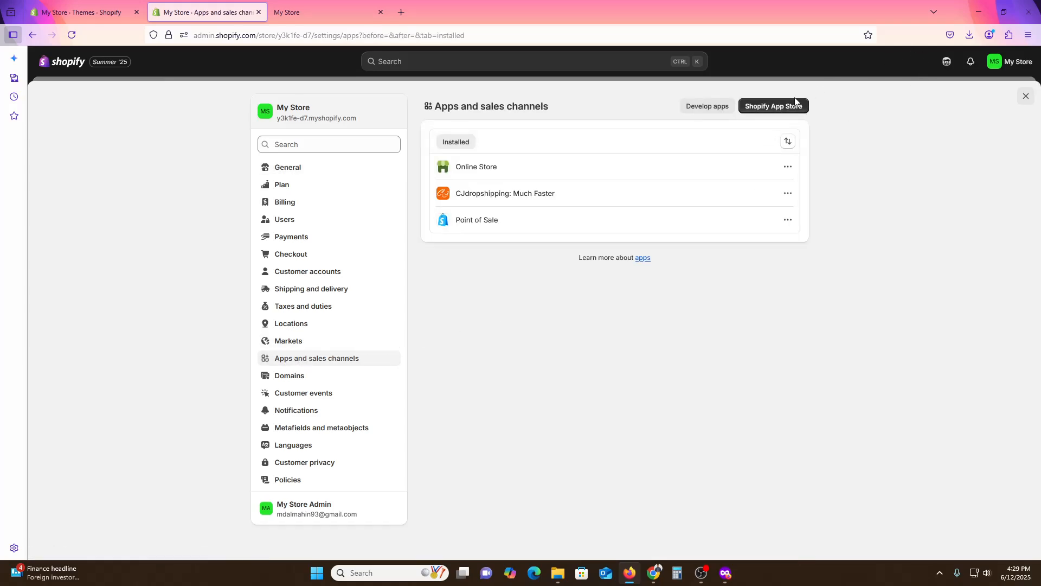
Browse the Shopify App Store's popular apps and start installing the Judge.me Product Reviews App.
click(789, 114)
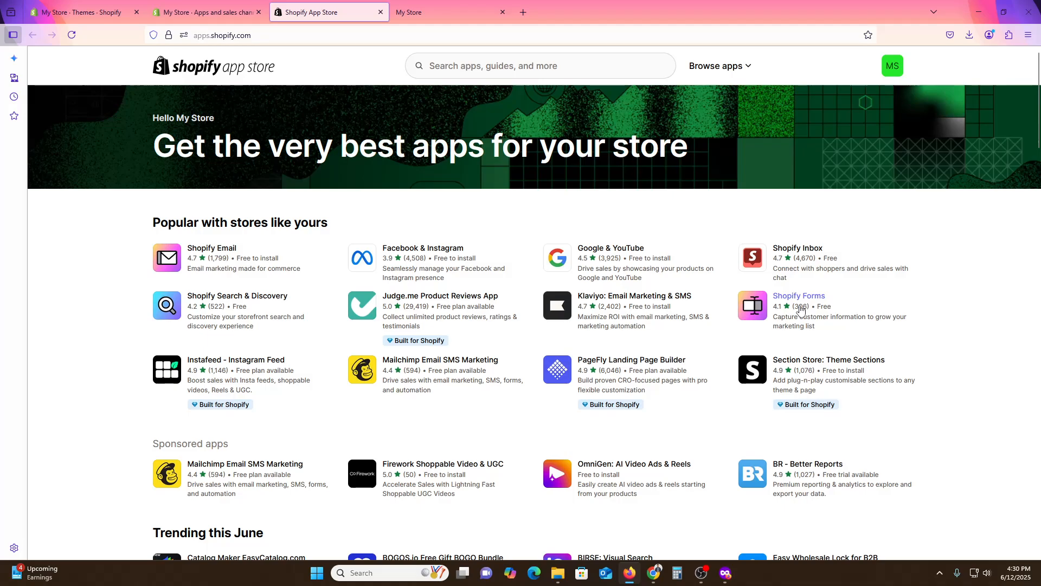
scroll(799, 309, down, 4)
scroll(800, 309, up, 3)
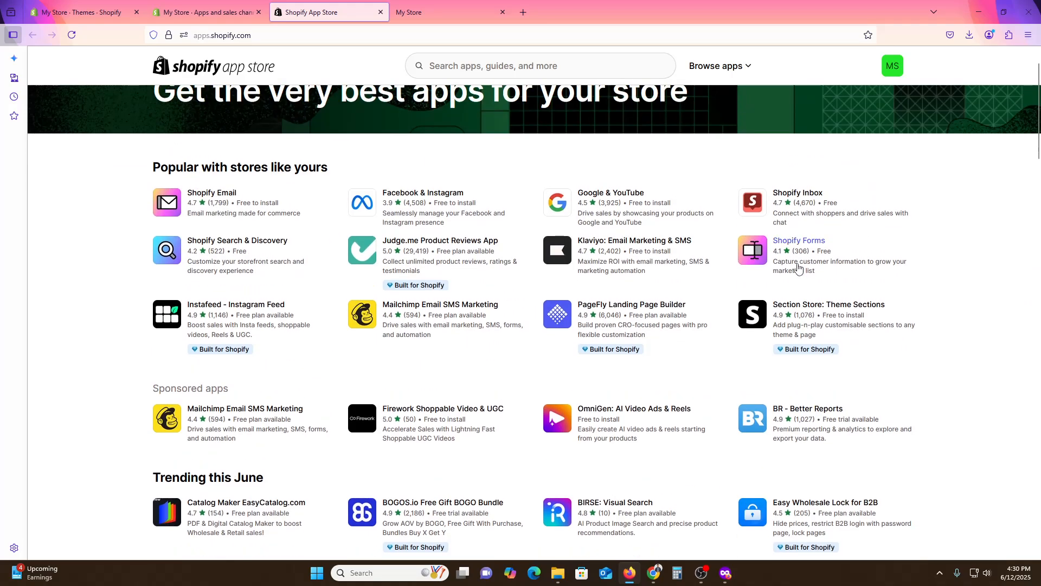
click(430, 255)
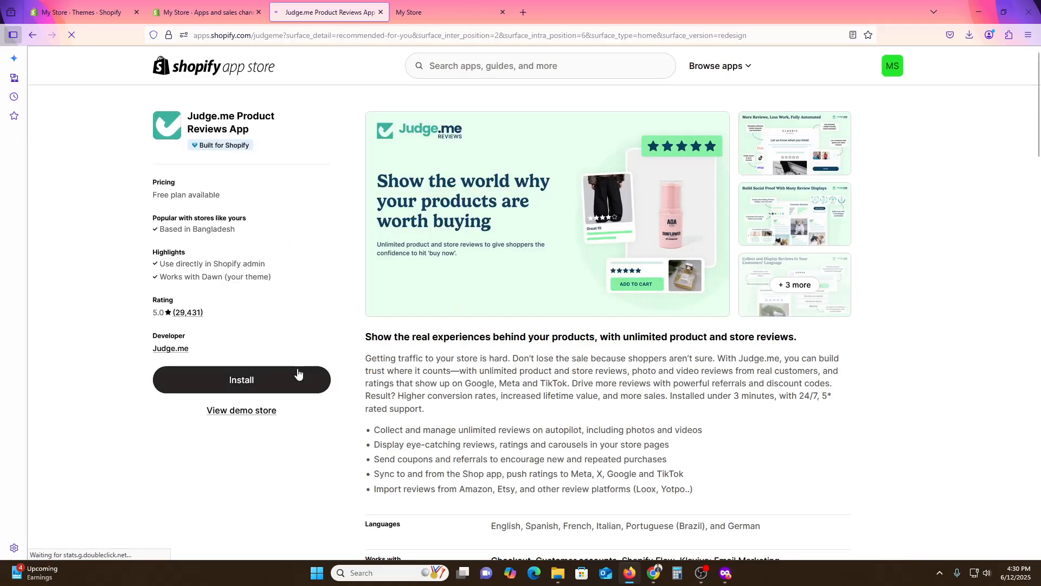
click(236, 386)
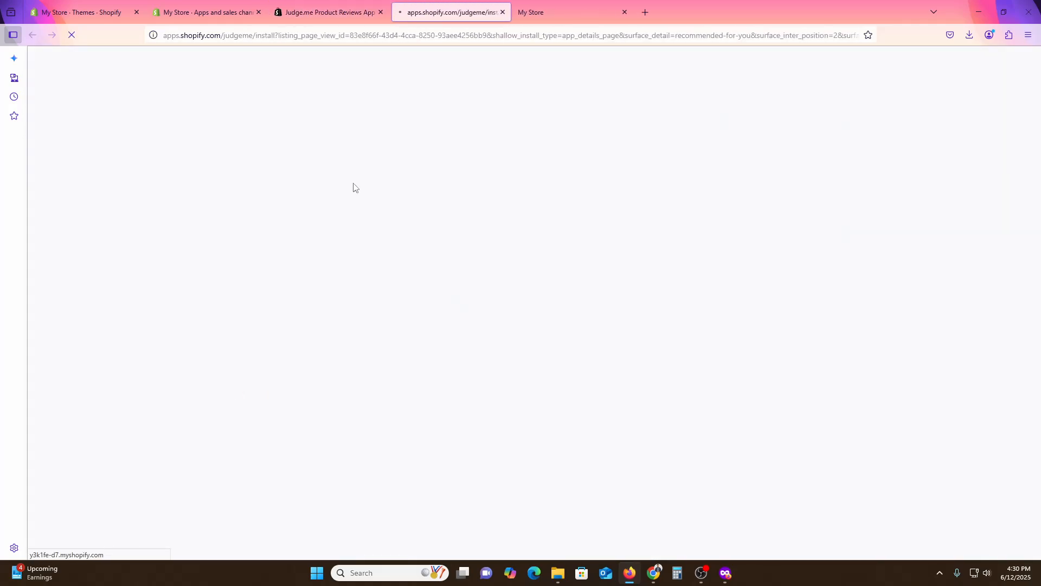
Open the Horizon theme in the theme editor from the outdated Themes page and reload it.
click(100, 2)
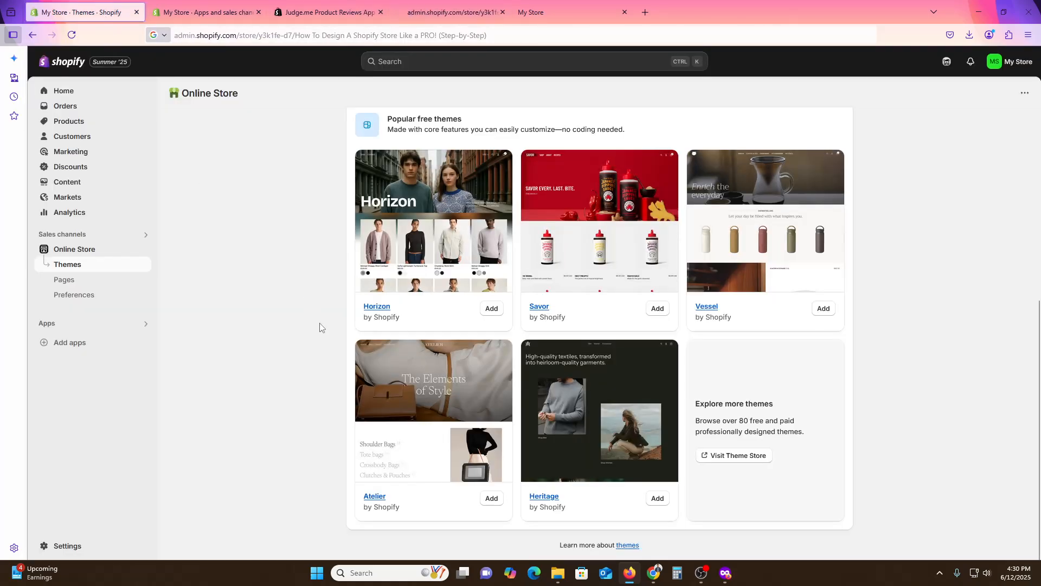
scroll(320, 327, up, 5)
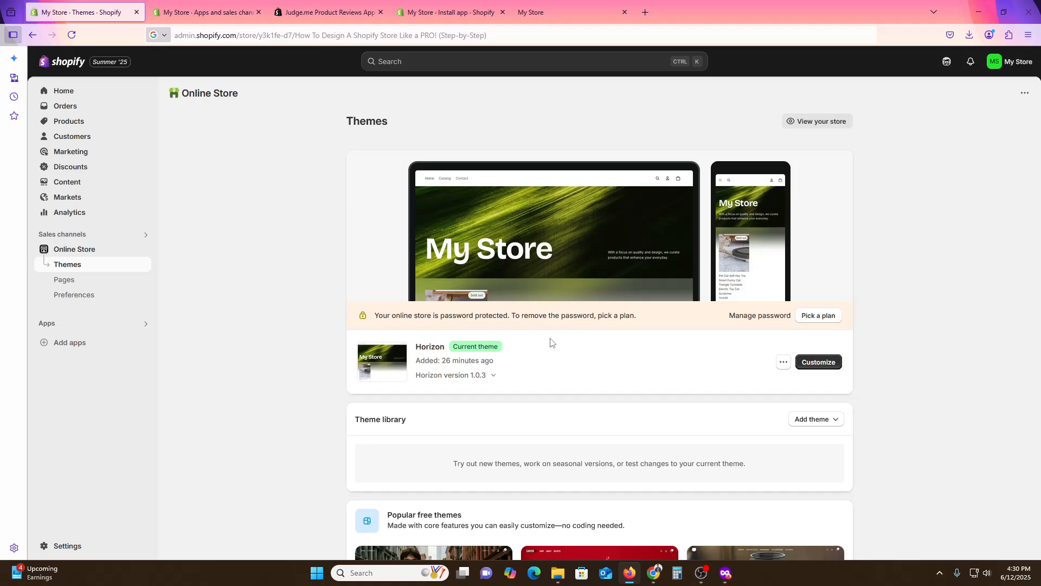
click(825, 362)
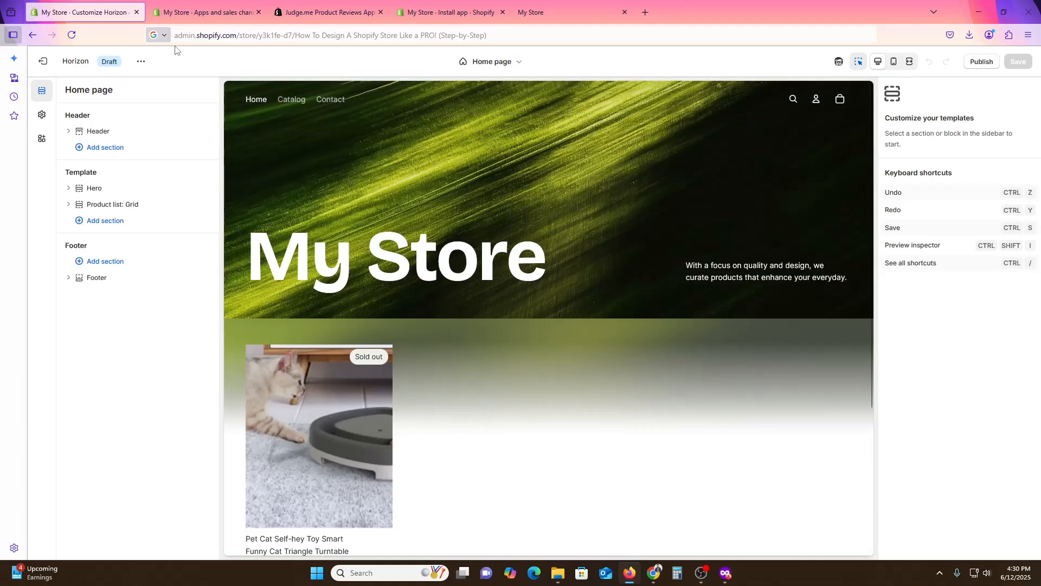
click(73, 34)
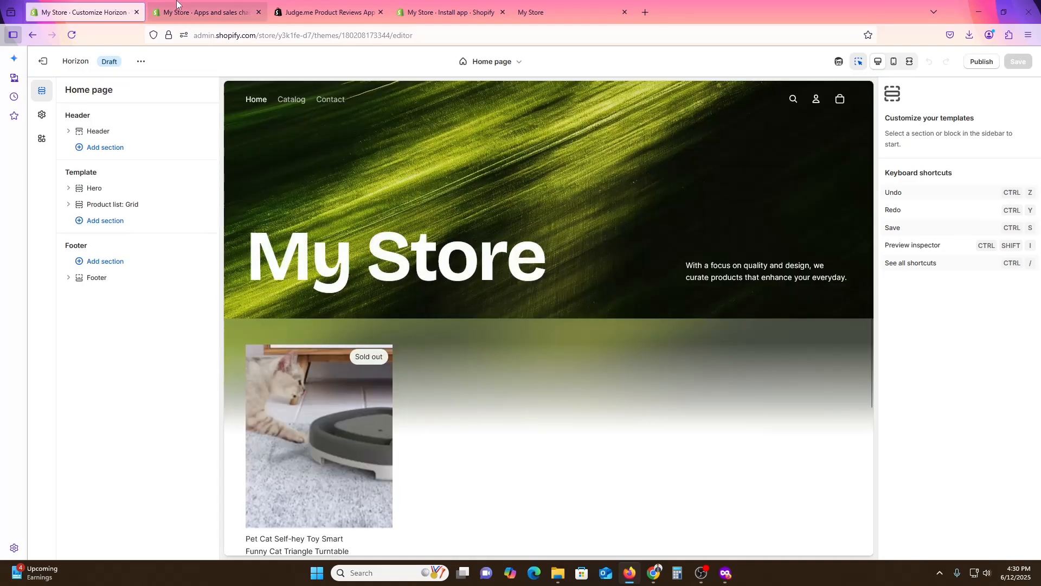
Return to the admin home, view the live online store, and open its Dawn theme in the theme editor.
click(201, 12)
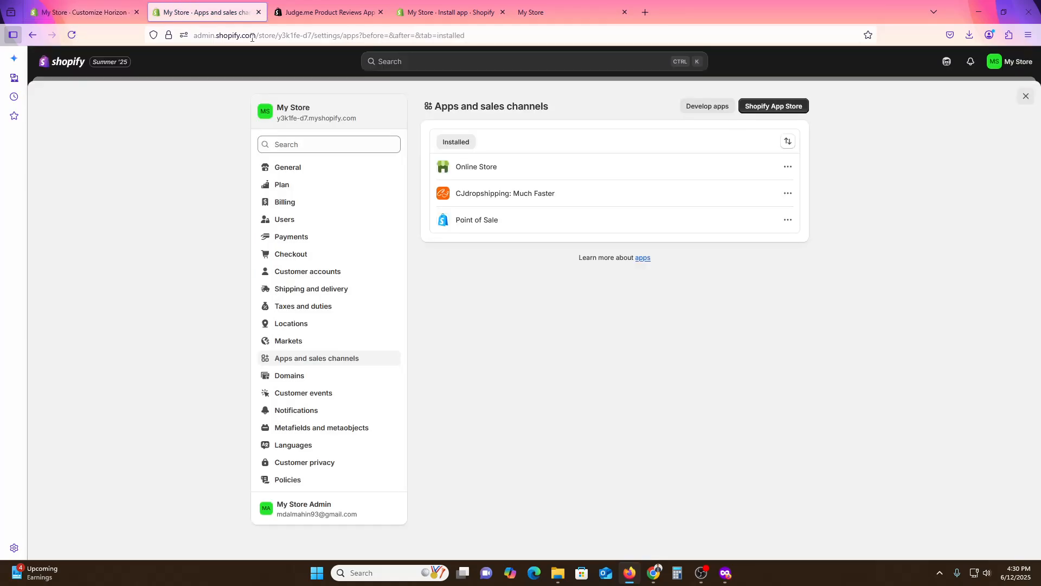
click(55, 65)
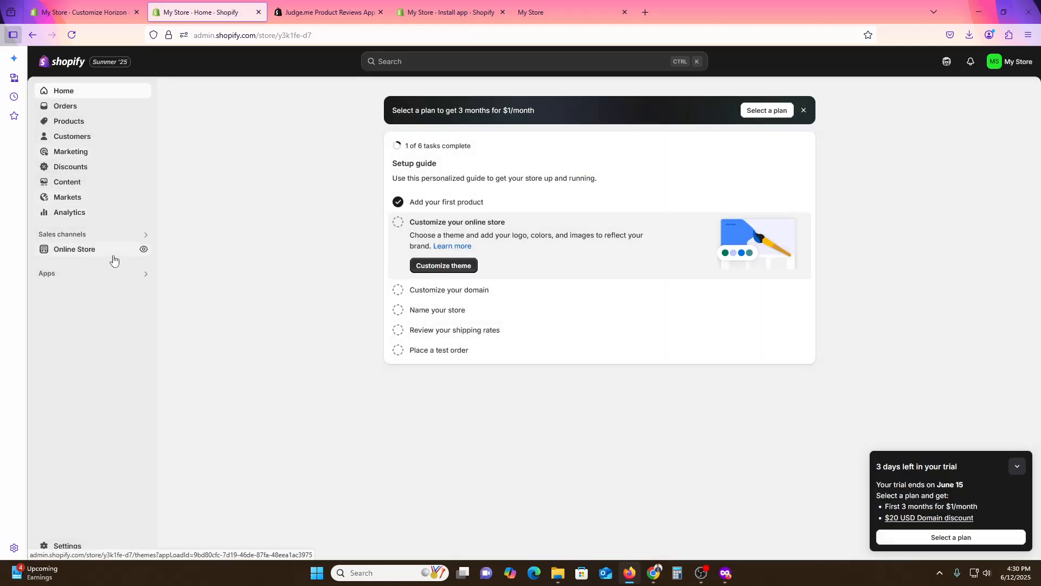
click(144, 250)
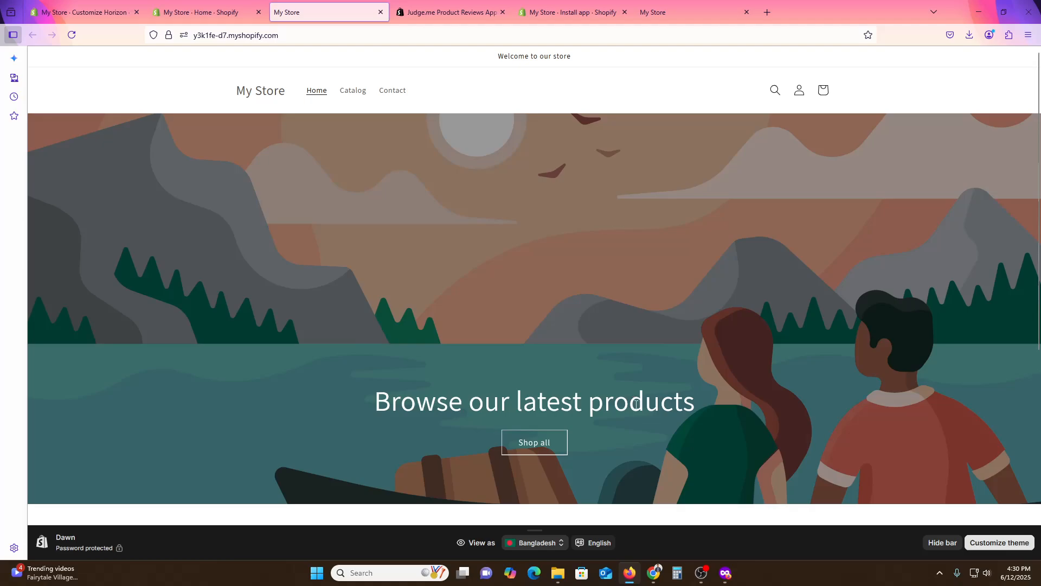
click(993, 544)
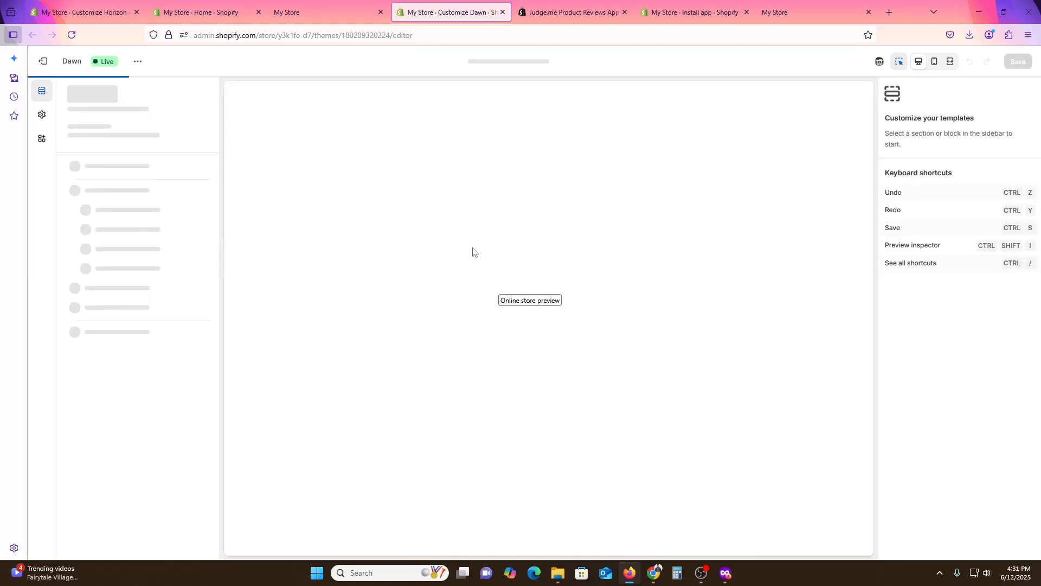
Look over the Dawn home page preview, try to allow third-party cookies, and return to the theme editor.
scroll(495, 314, down, 6)
scroll(524, 299, down, 1)
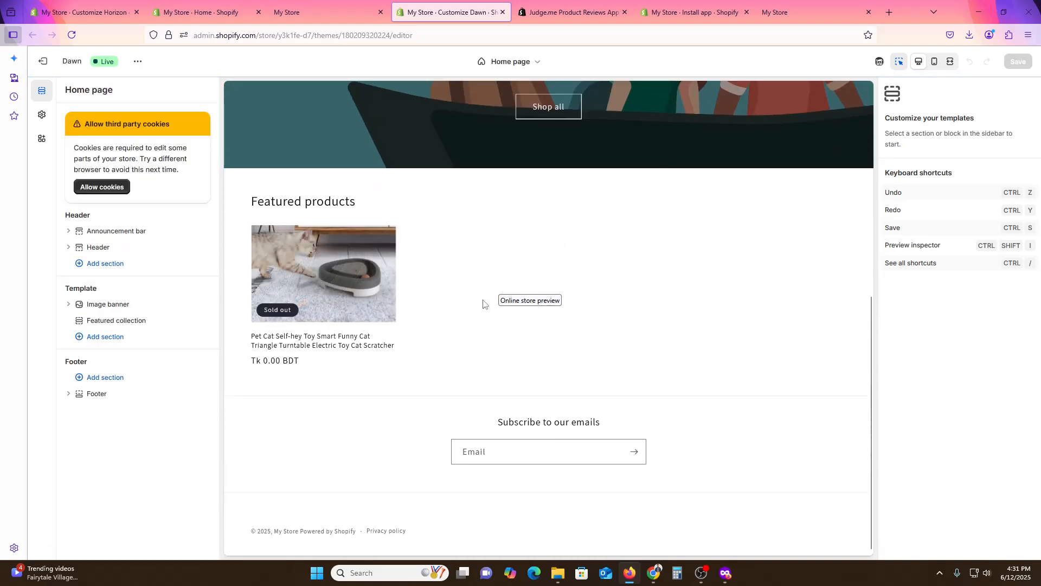
click(102, 188)
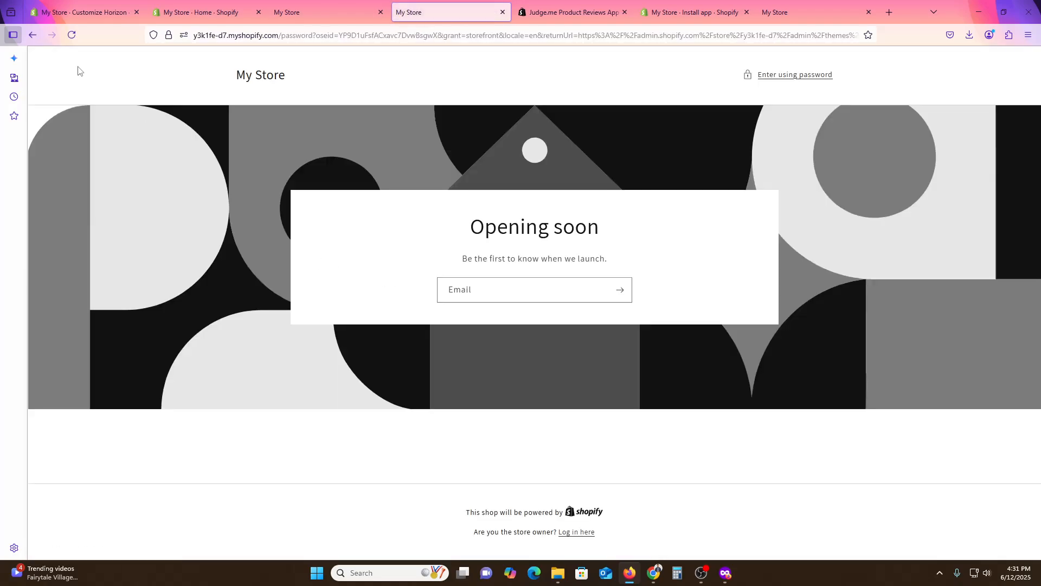
click(32, 35)
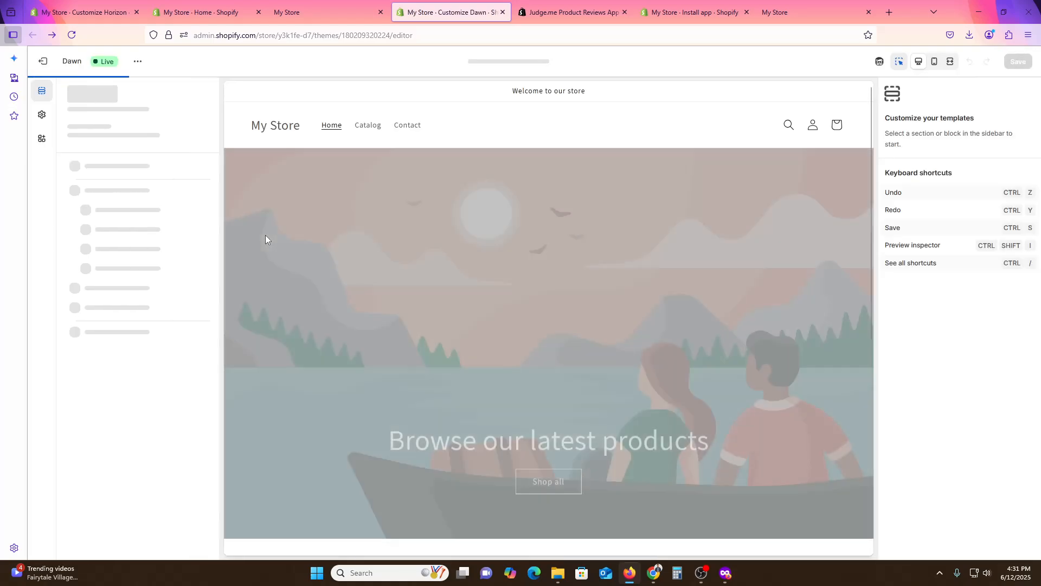
Change the image banner heading to "Browse our latest products FOR SHOPIFY" and set its heading size to Medium.
scroll(480, 352, down, 3)
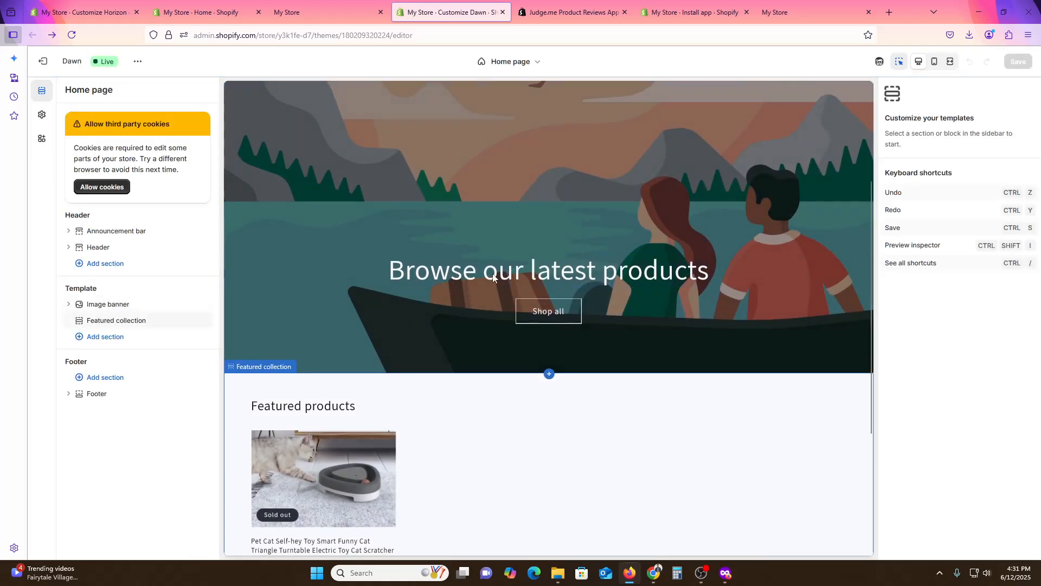
click(472, 271)
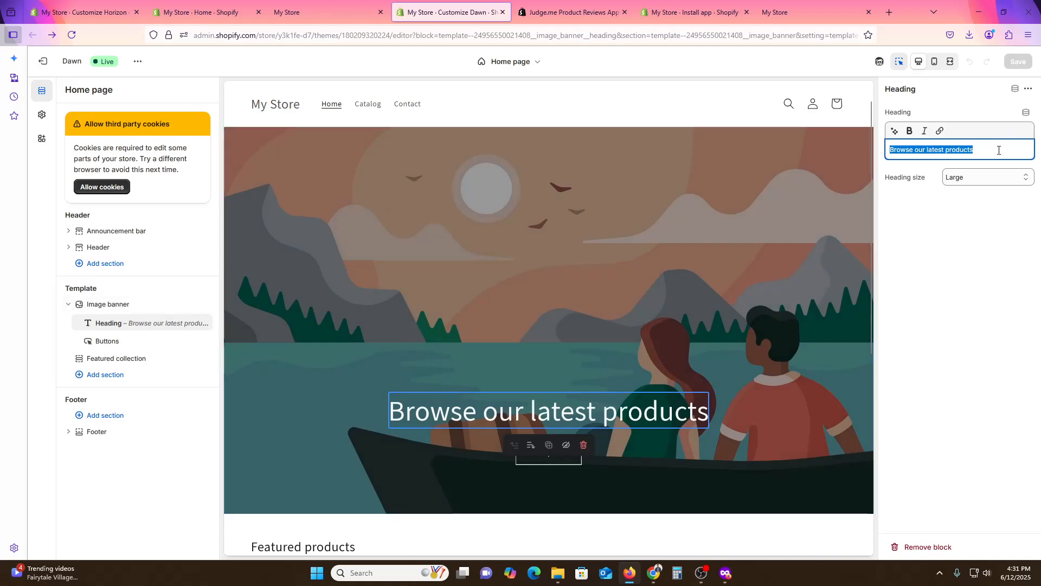
click(998, 150)
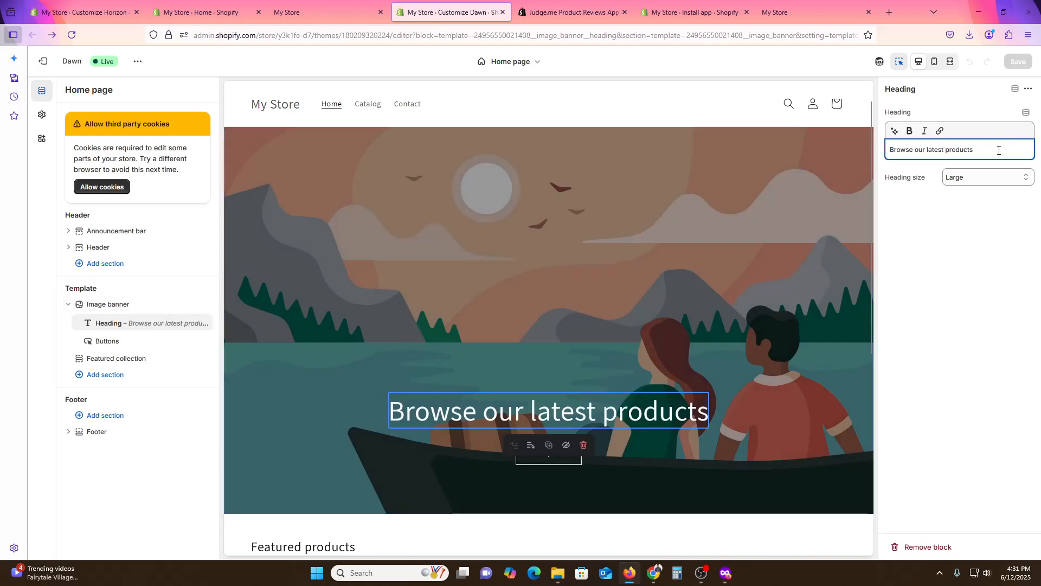
text(FOR SHOP)
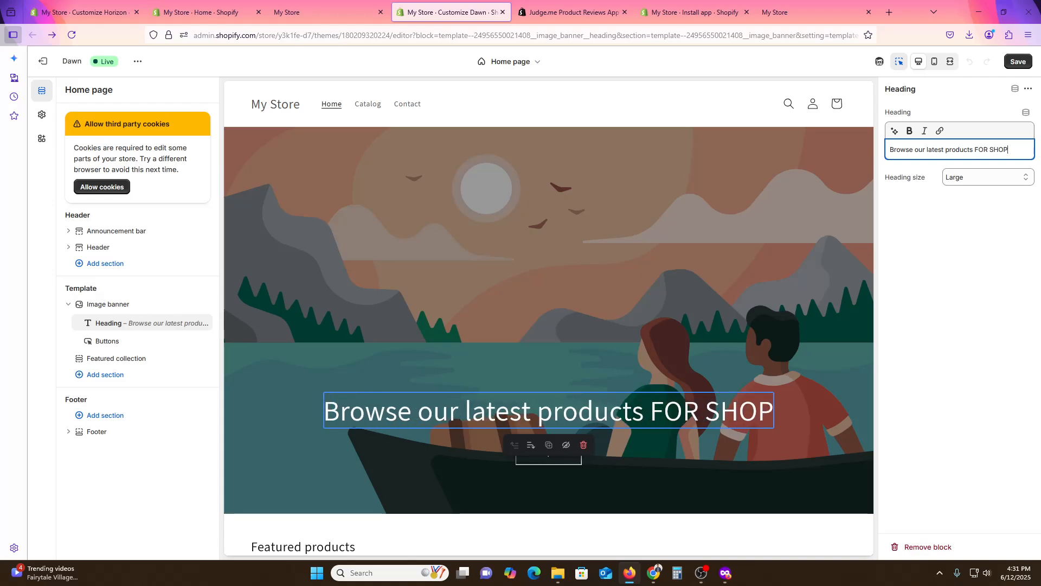
text(P)
key(BackSpace)
text(I)
key(BackSpace)
text(IF)
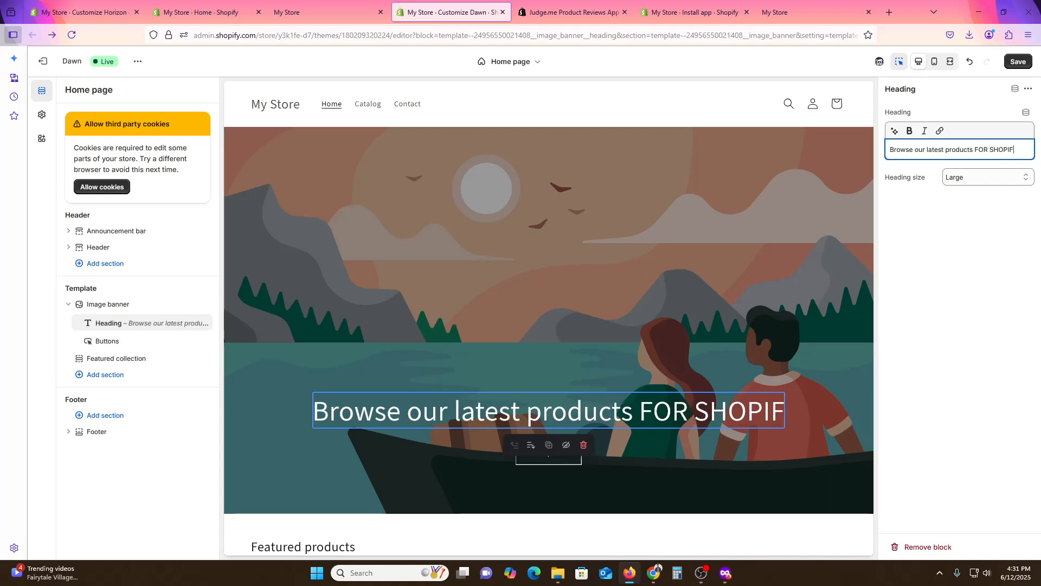
text(Y)
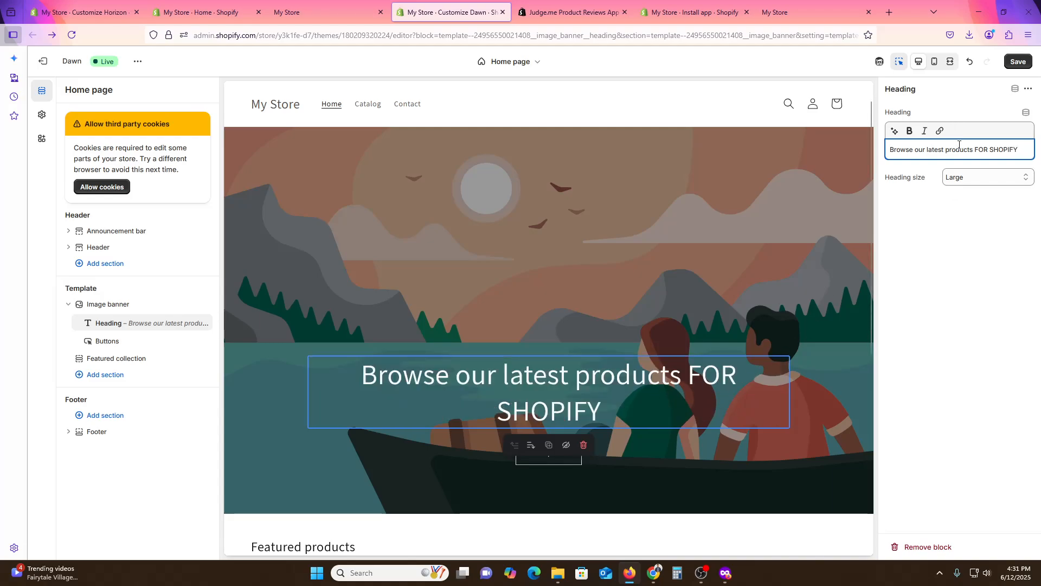
click(967, 177)
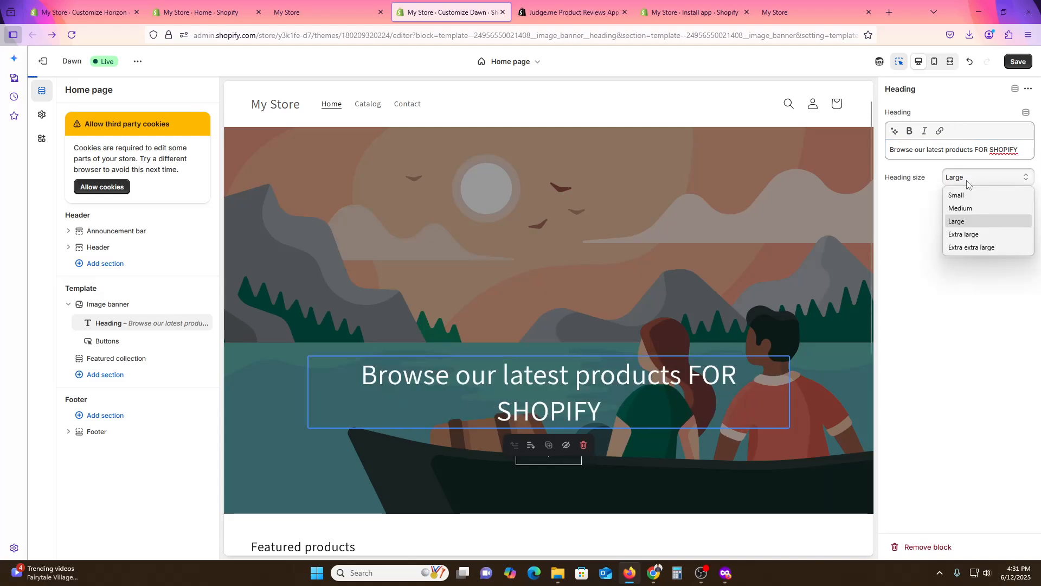
click(970, 210)
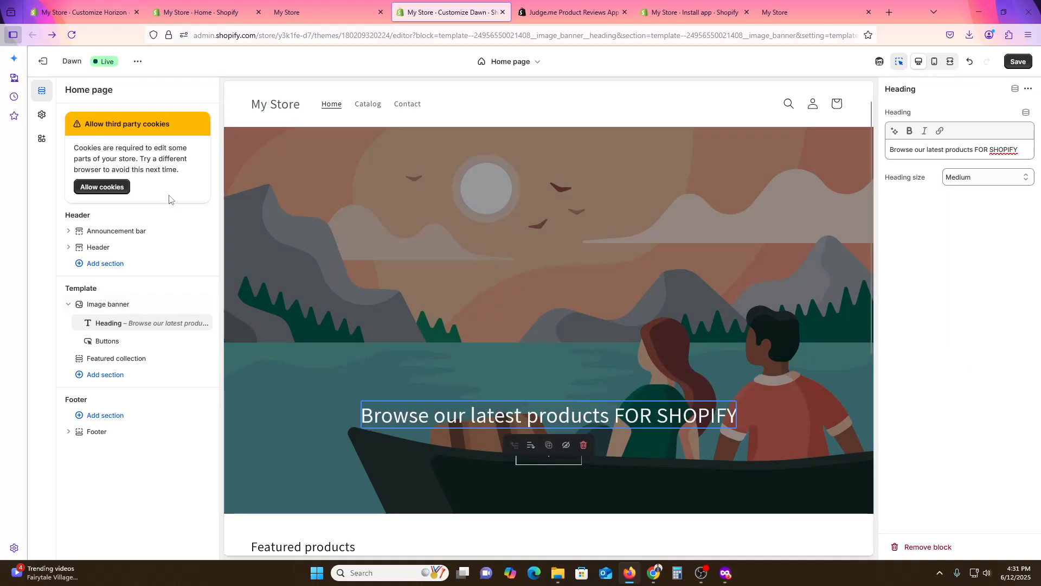
Try other content alignments and the container on the image banner, restoring center alignment with the container off.
click(107, 308)
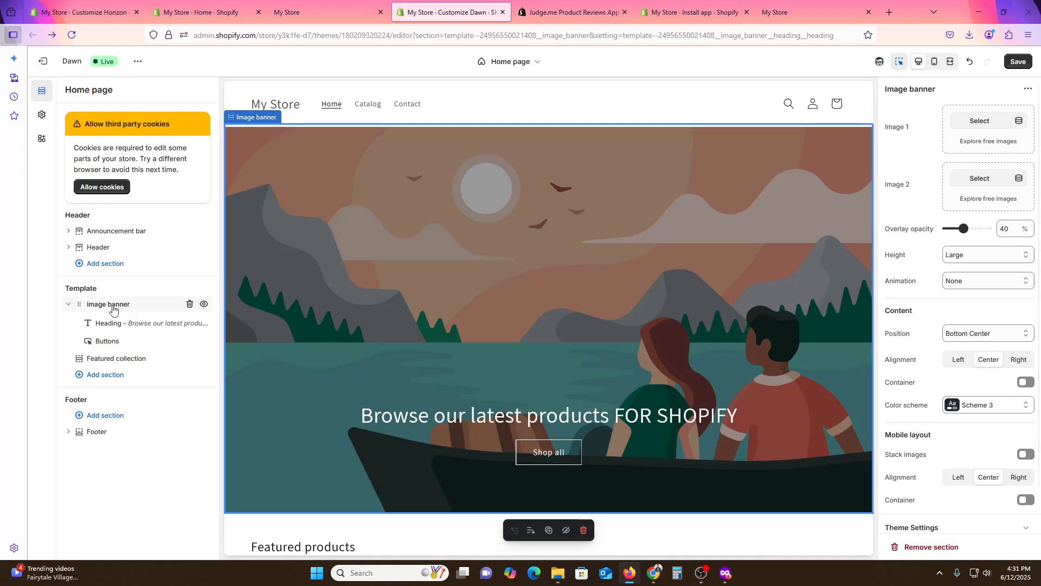
click(69, 304)
click(114, 309)
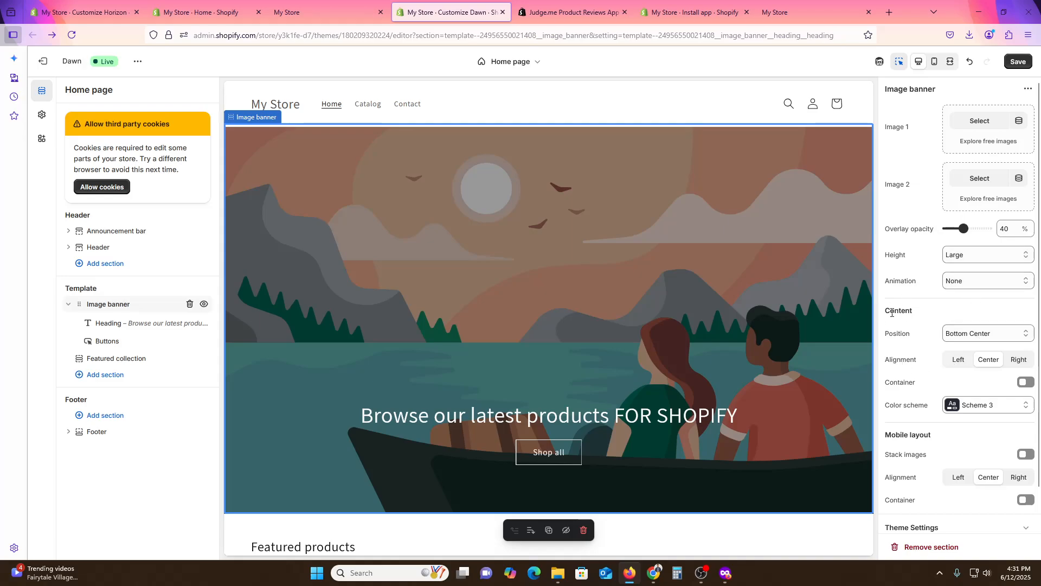
click(957, 358)
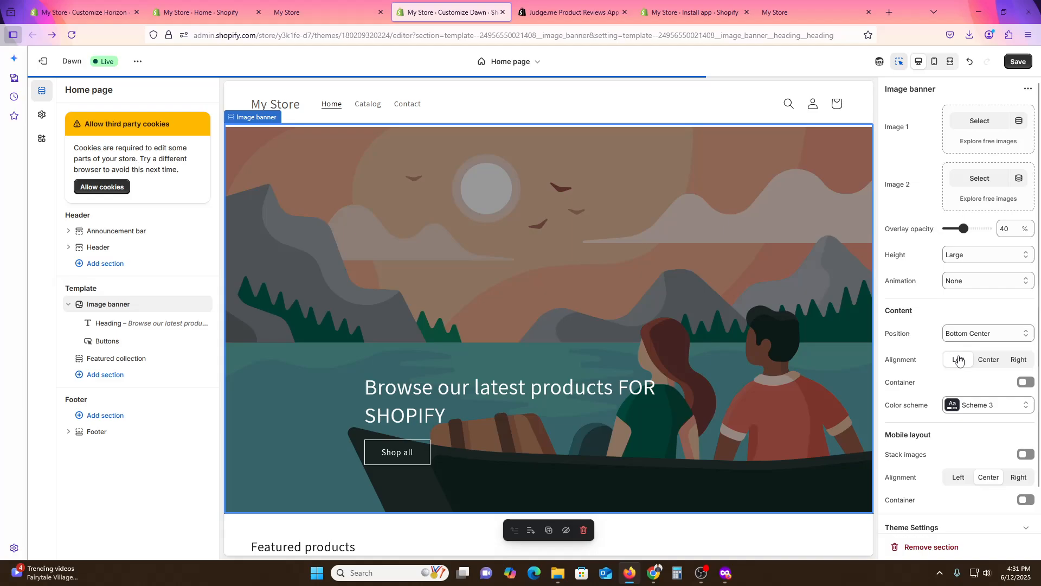
click(988, 359)
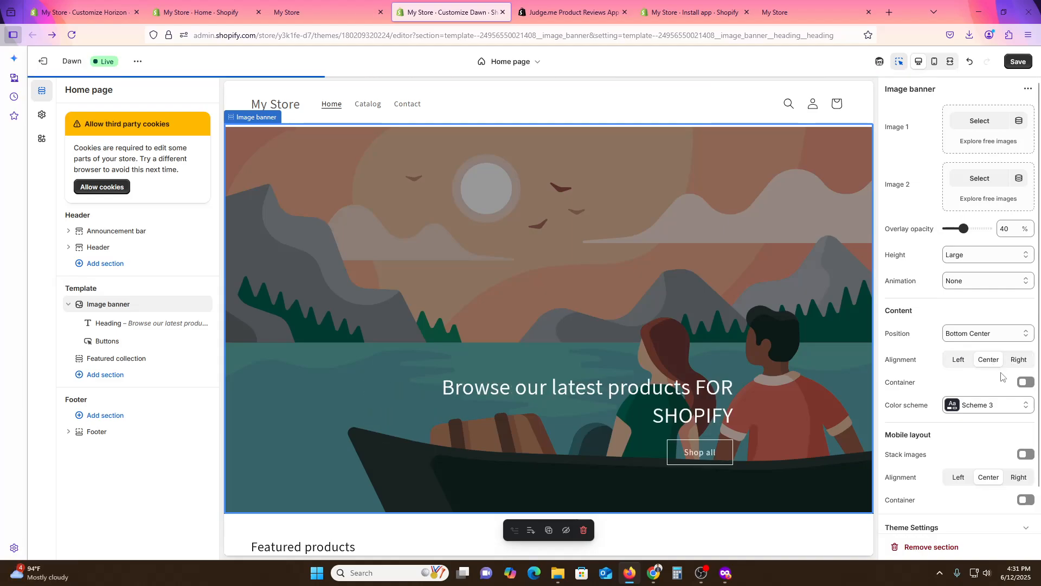
click(1025, 383)
click(1025, 383)
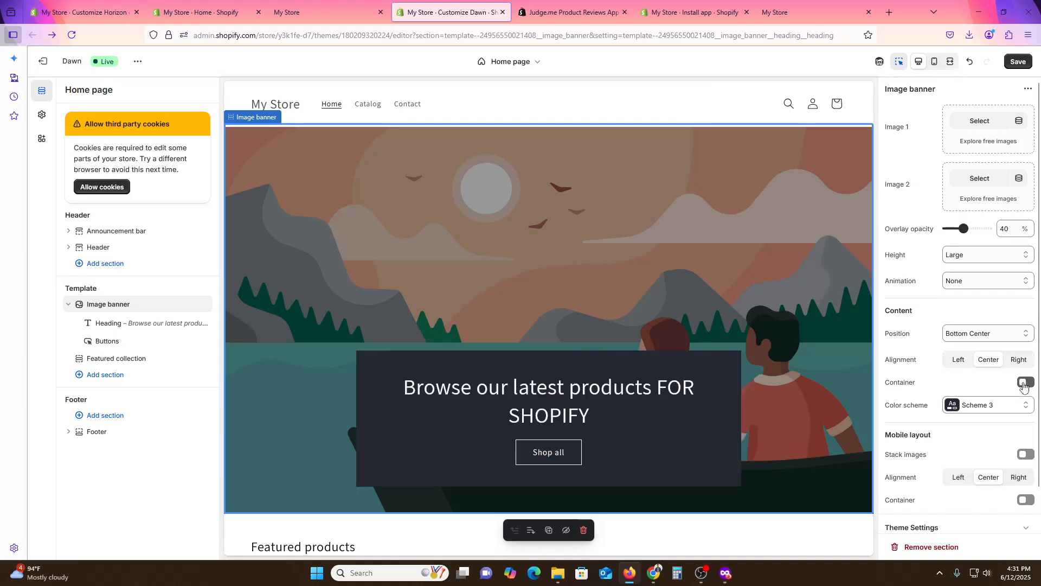
scroll(965, 432, down, 1)
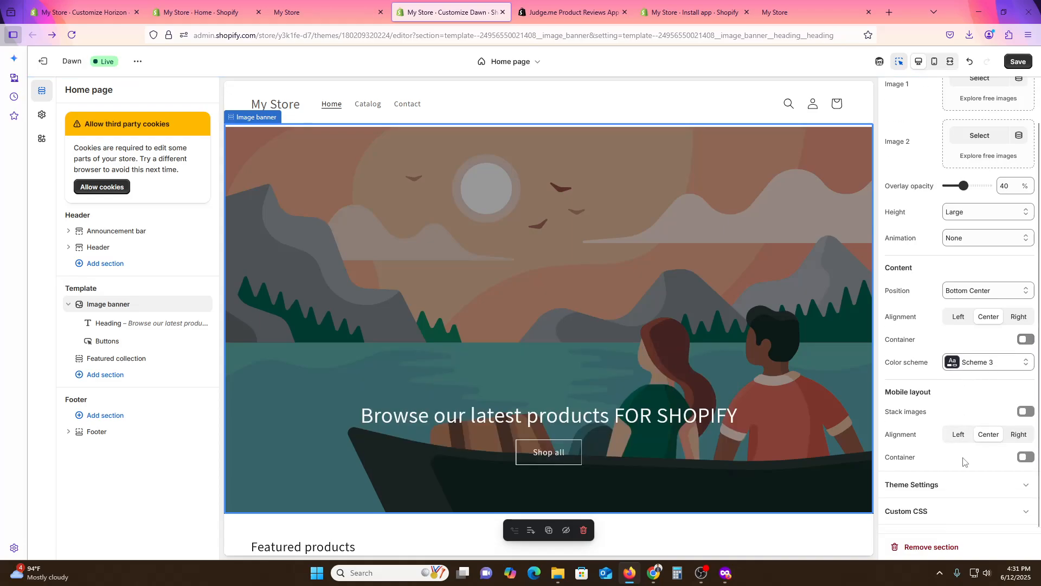
scroll(976, 491, up, 1)
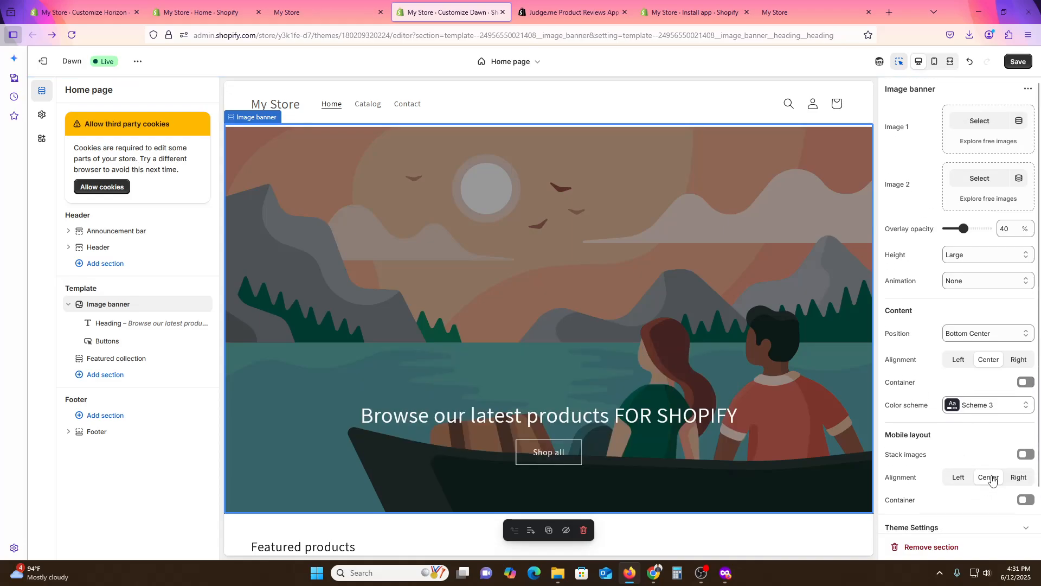
Preview the home page in the mobile layout and switch back to the desktop preview.
click(934, 62)
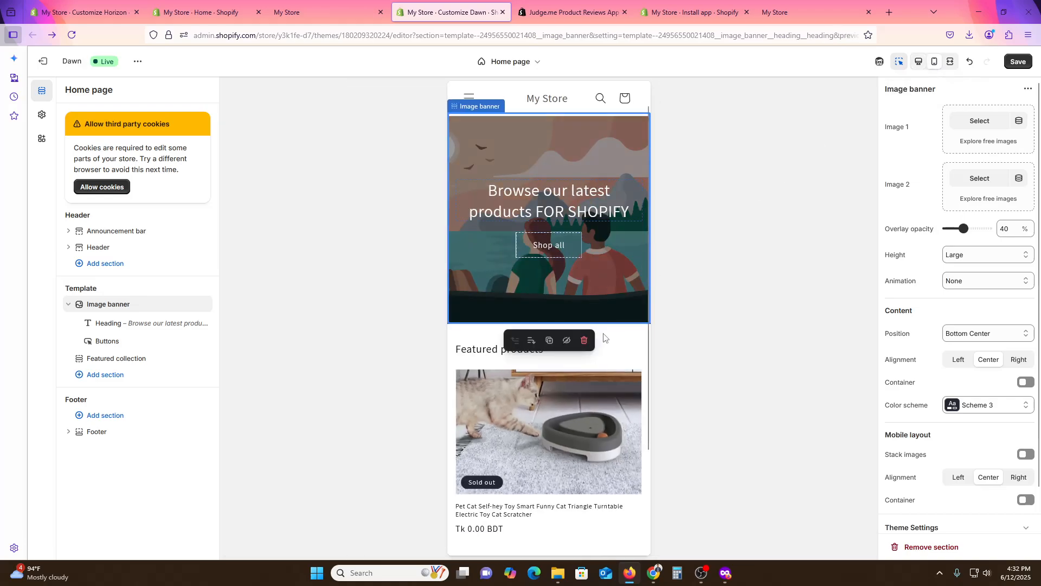
scroll(605, 315, up, 1)
click(918, 61)
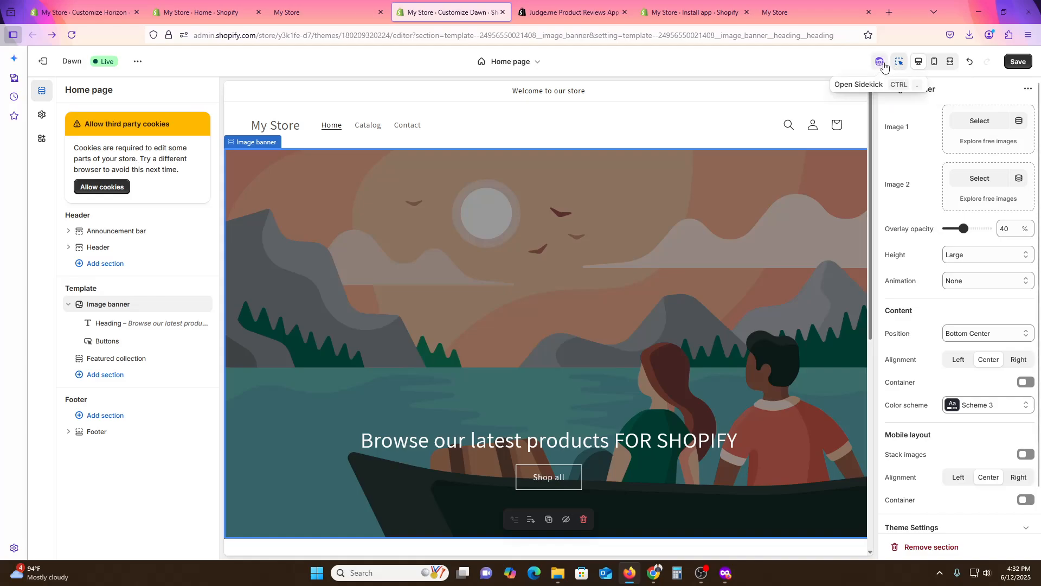
Open the Sidekick assistant and show the setup guide's "Customize your online store" task.
click(881, 62)
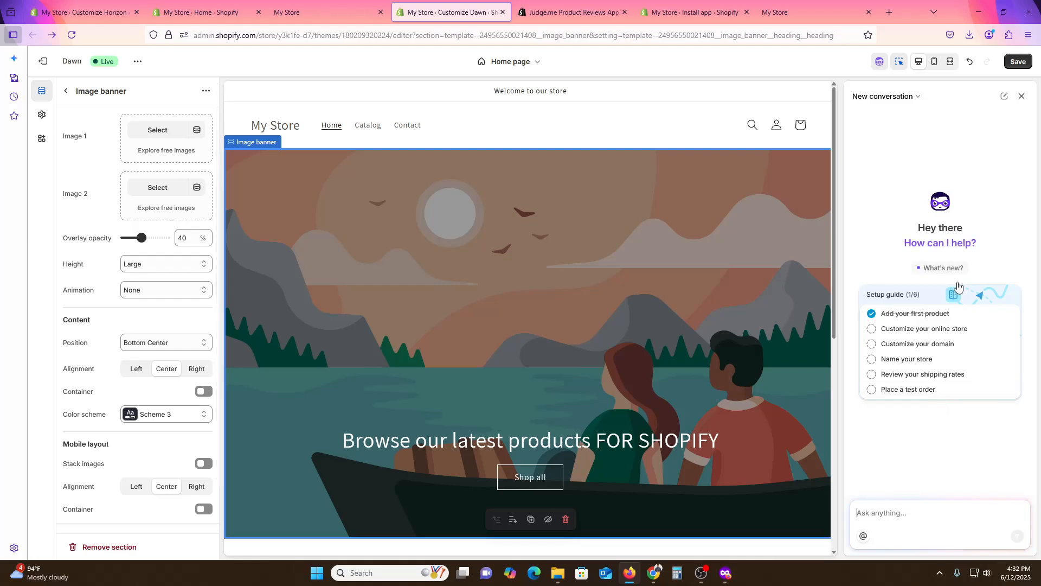
scroll(755, 292, down, 6)
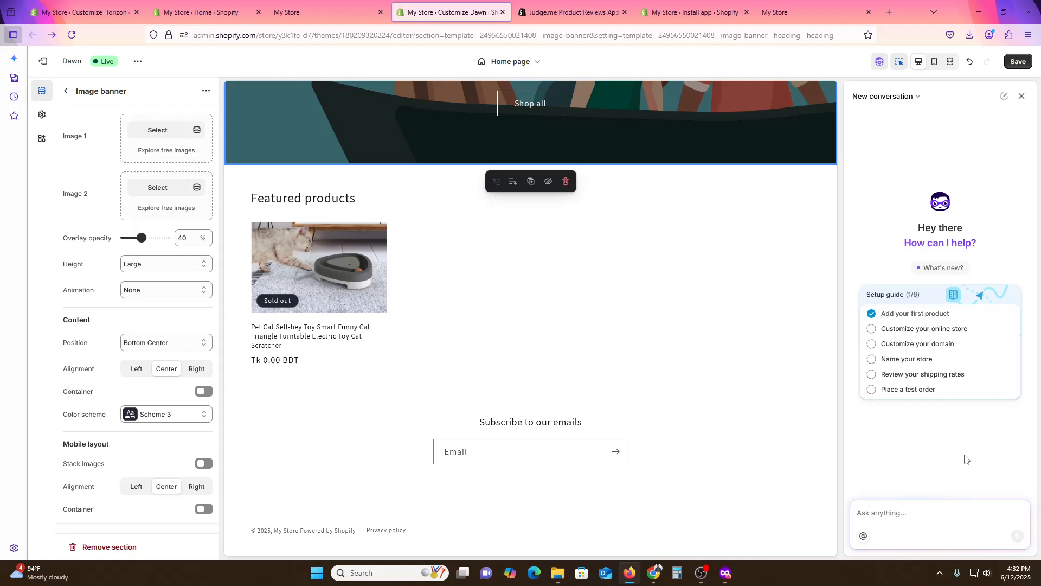
click(926, 328)
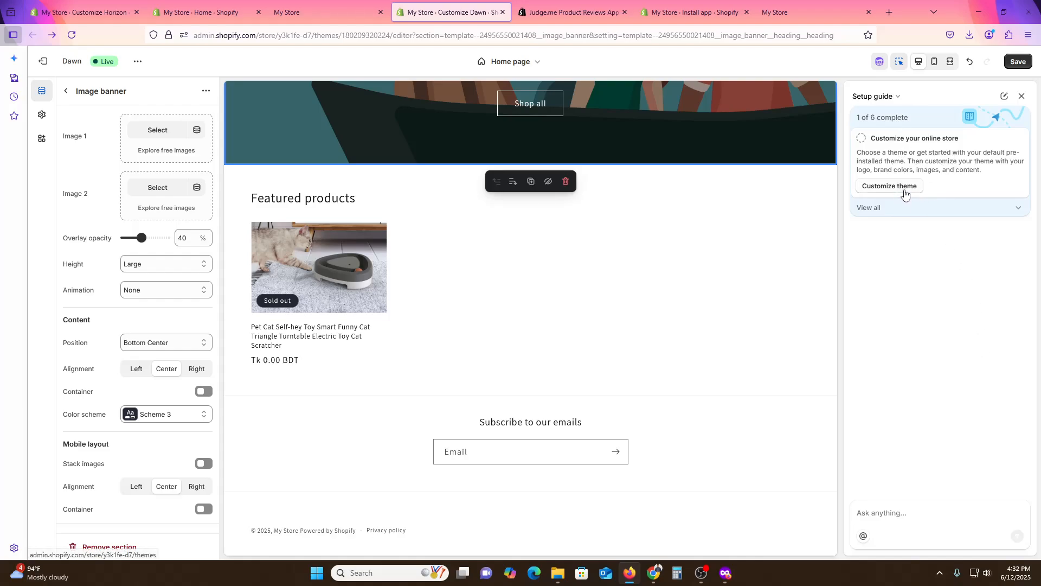
Ask Sidekick "tell me someting about customize", read through its reply, and close the assistant.
click(924, 506)
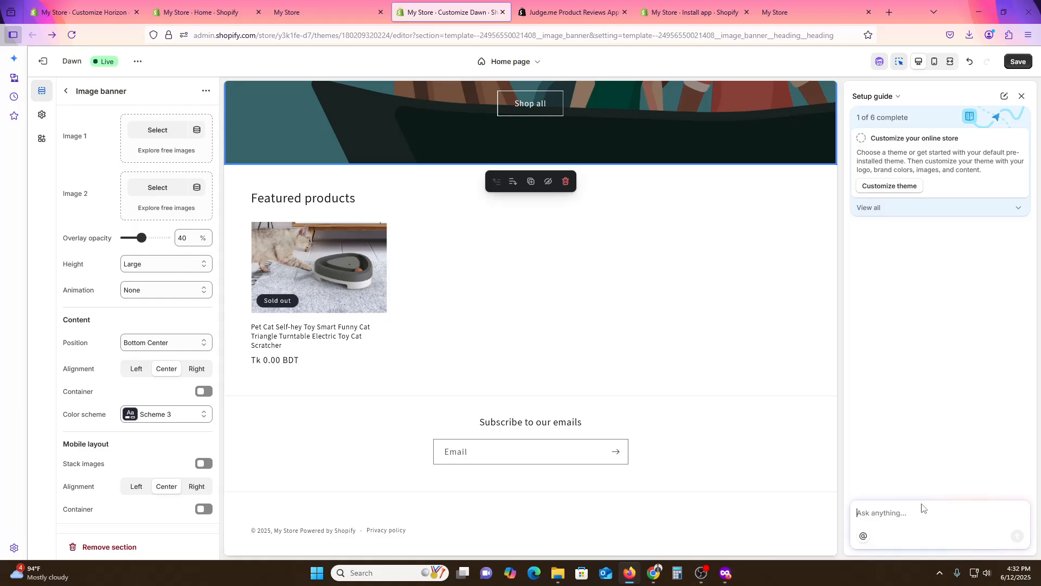
text(tell me someting about customize)
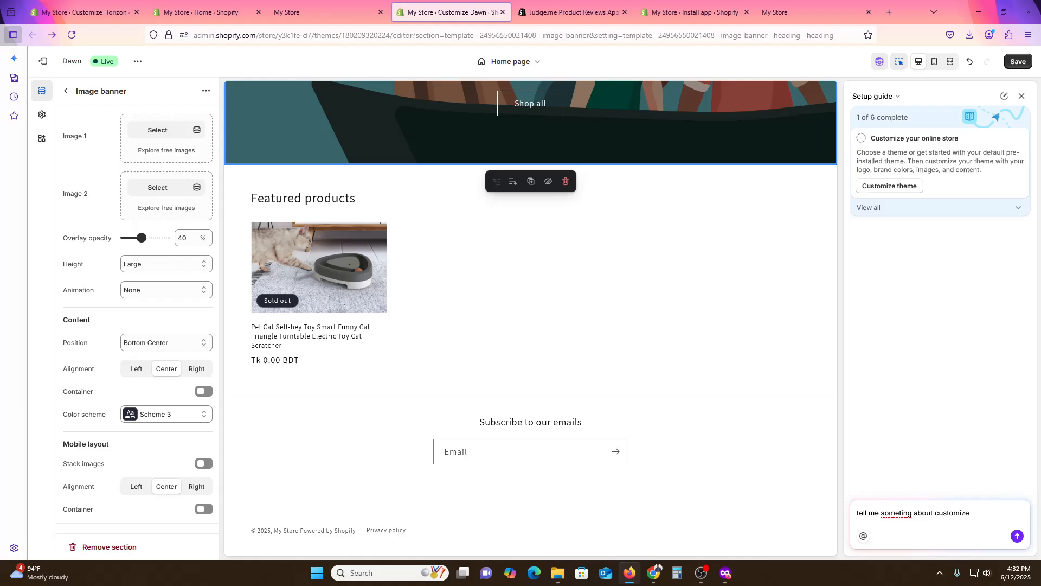
key(Return)
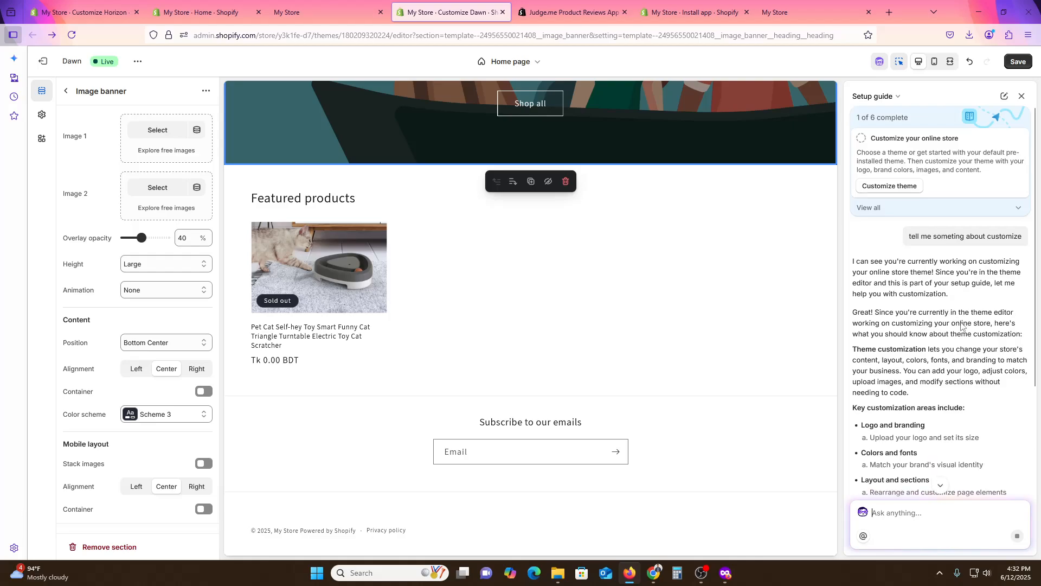
scroll(942, 326, down, 3)
scroll(928, 395, down, 2)
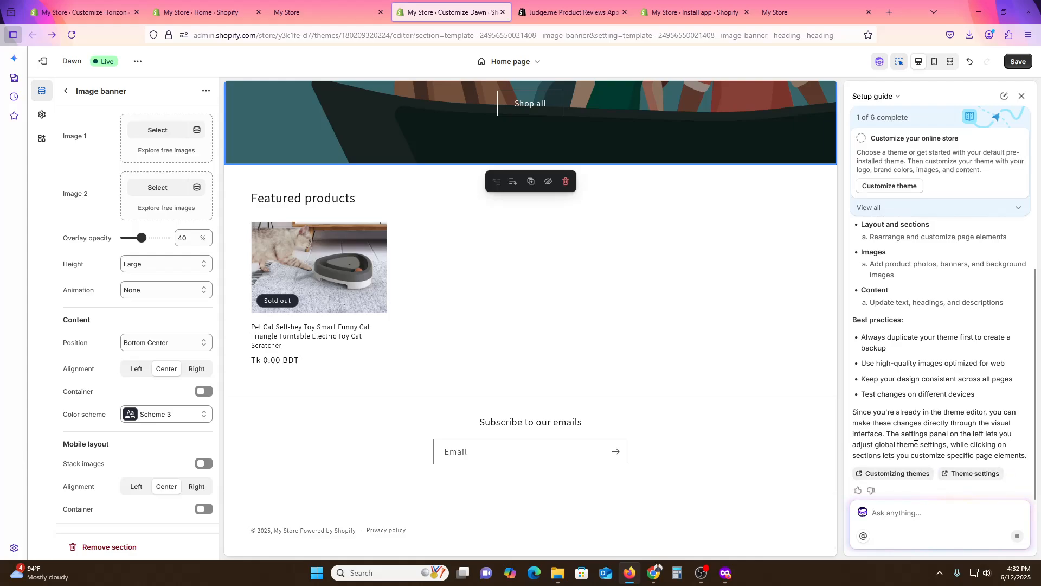
scroll(935, 396, up, 5)
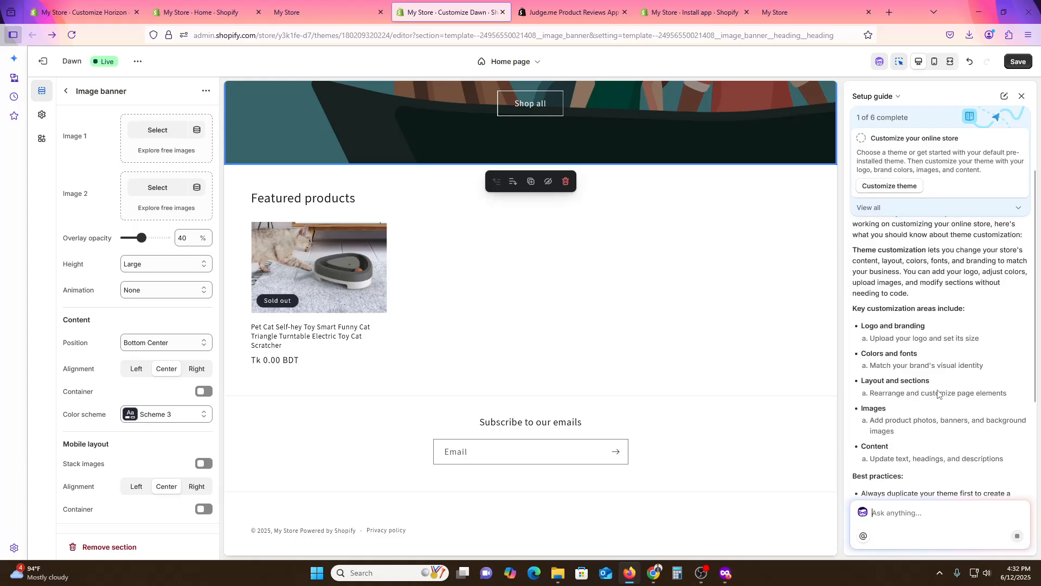
click(1022, 98)
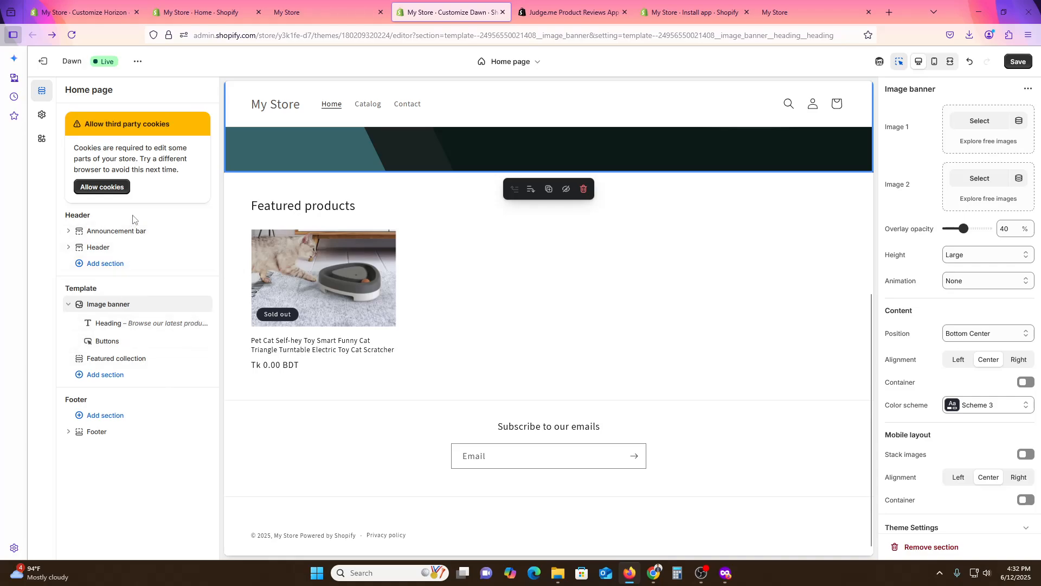
Hide the announcement bar in the header and show it again.
click(119, 231)
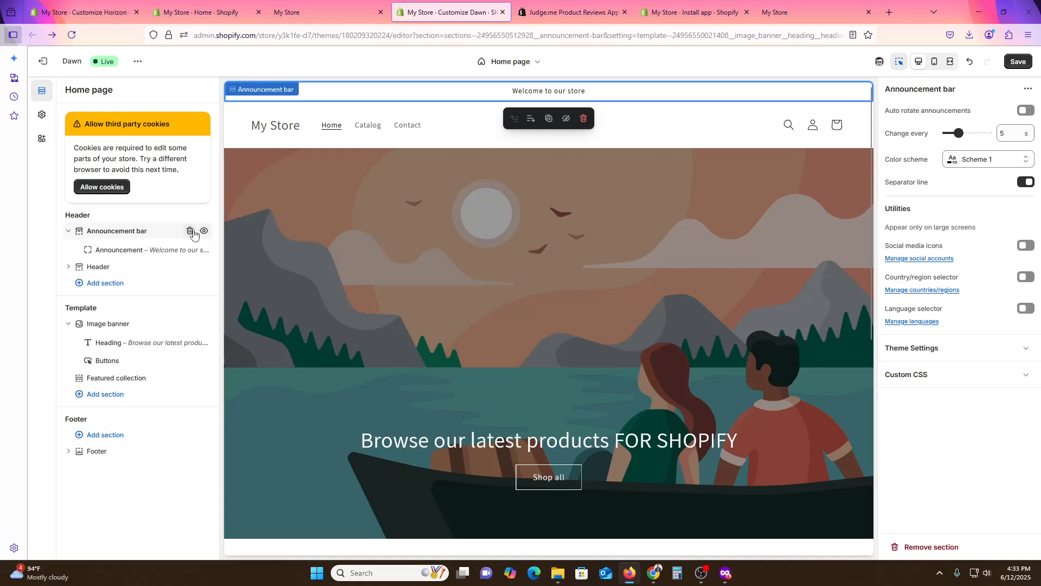
click(204, 233)
click(203, 233)
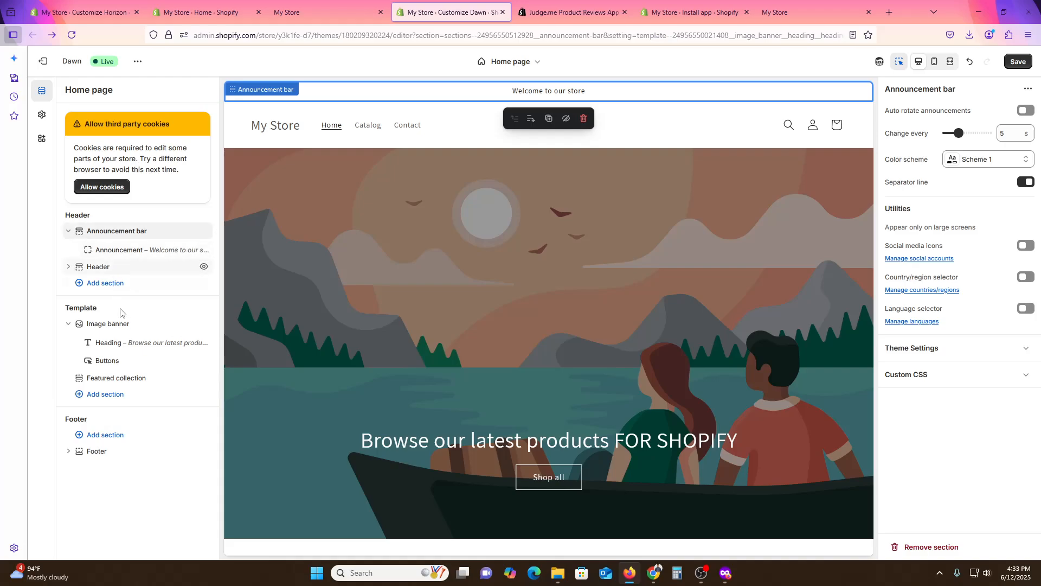
Add a Featured product section below the featured collection and remove it again.
click(108, 398)
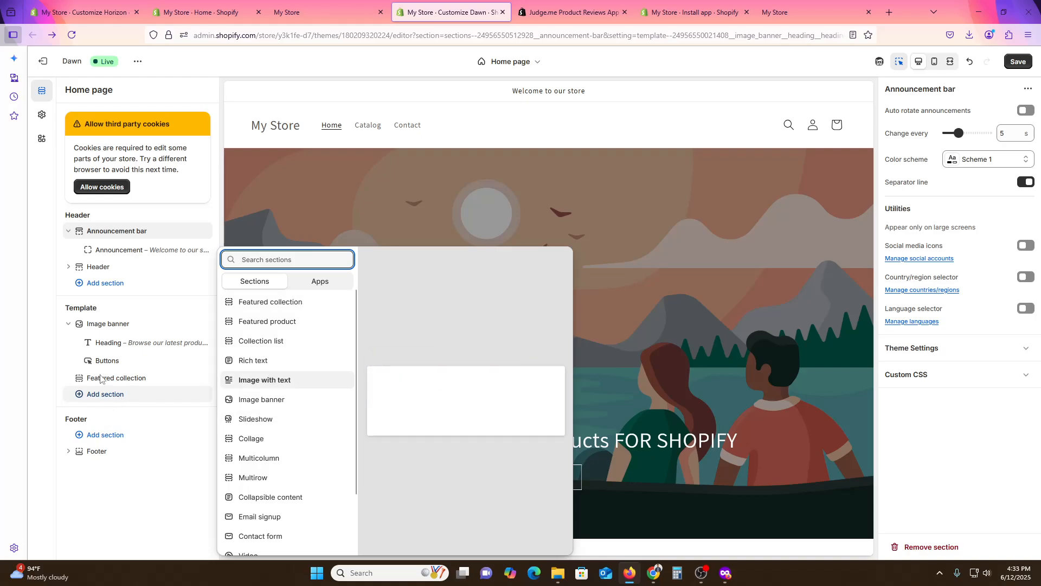
click(105, 398)
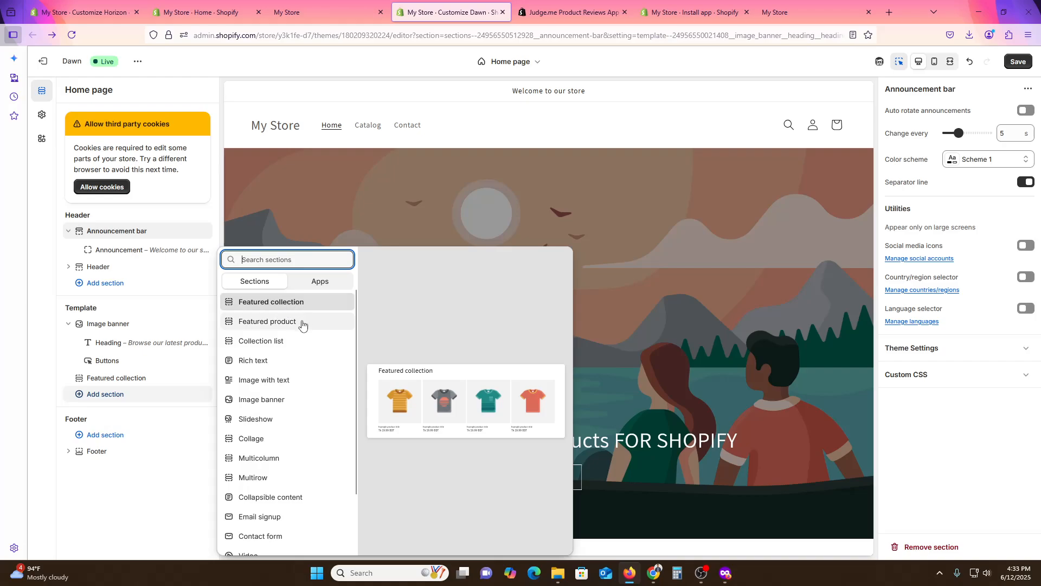
key(Escape)
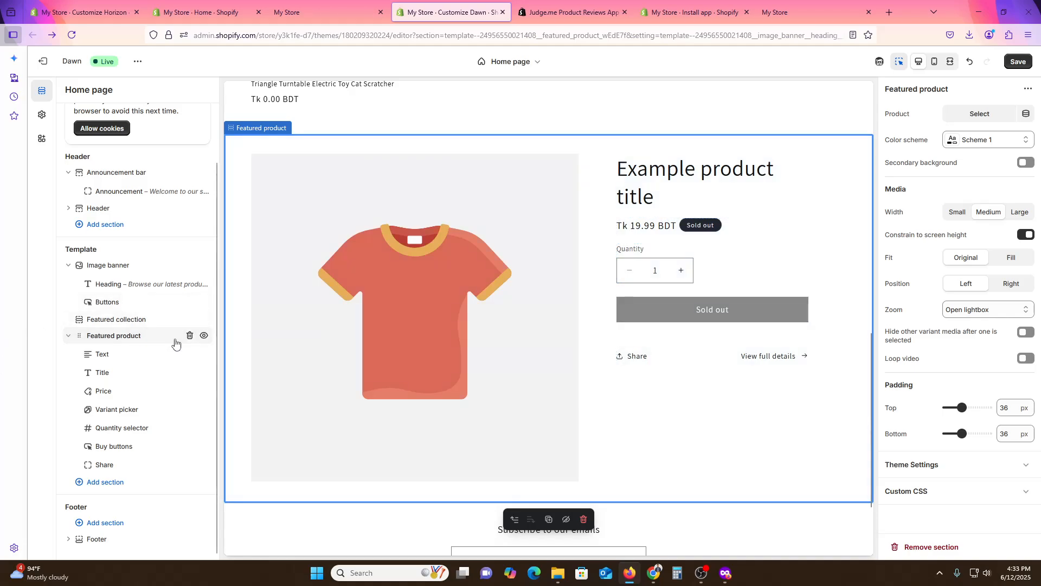
click(190, 336)
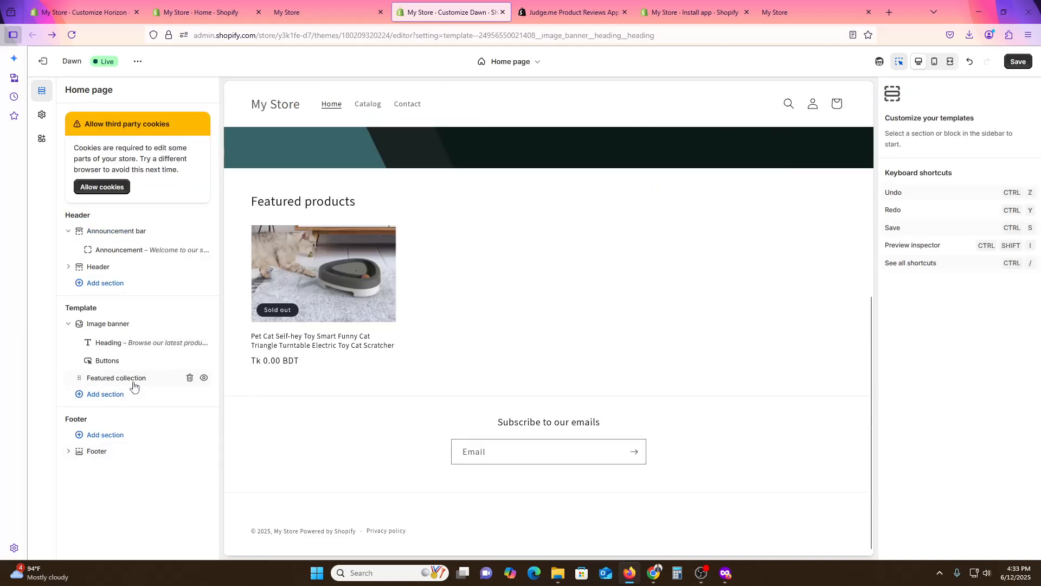
Add a Blog posts section below the featured collection in the home page template.
click(105, 394)
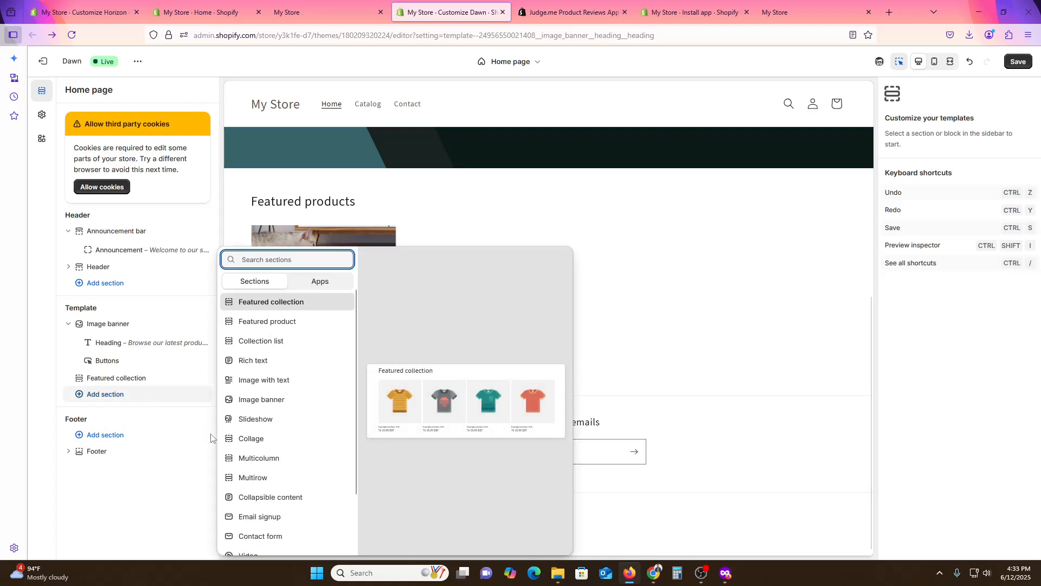
scroll(281, 496, down, 3)
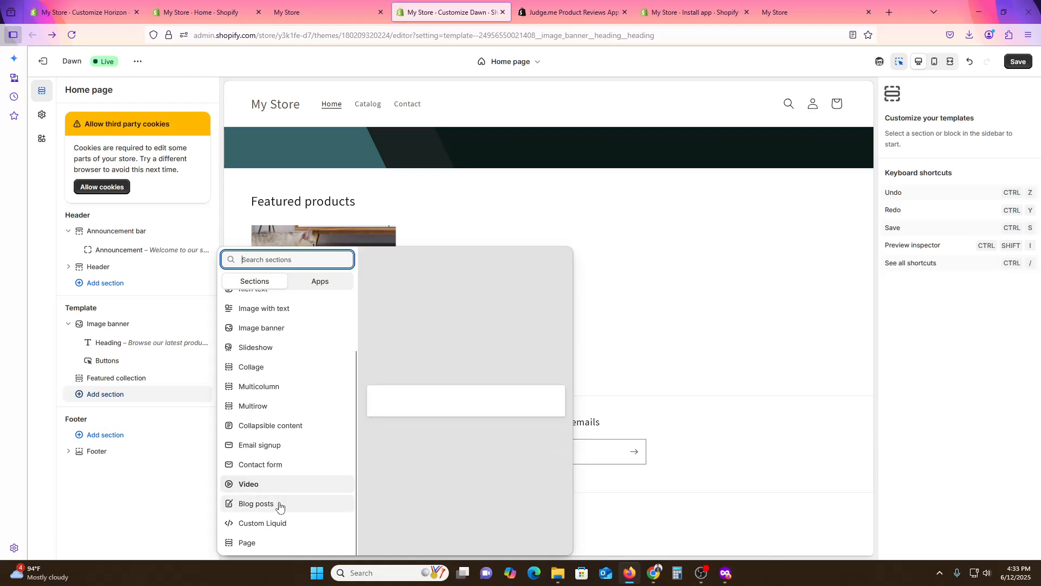
click(280, 509)
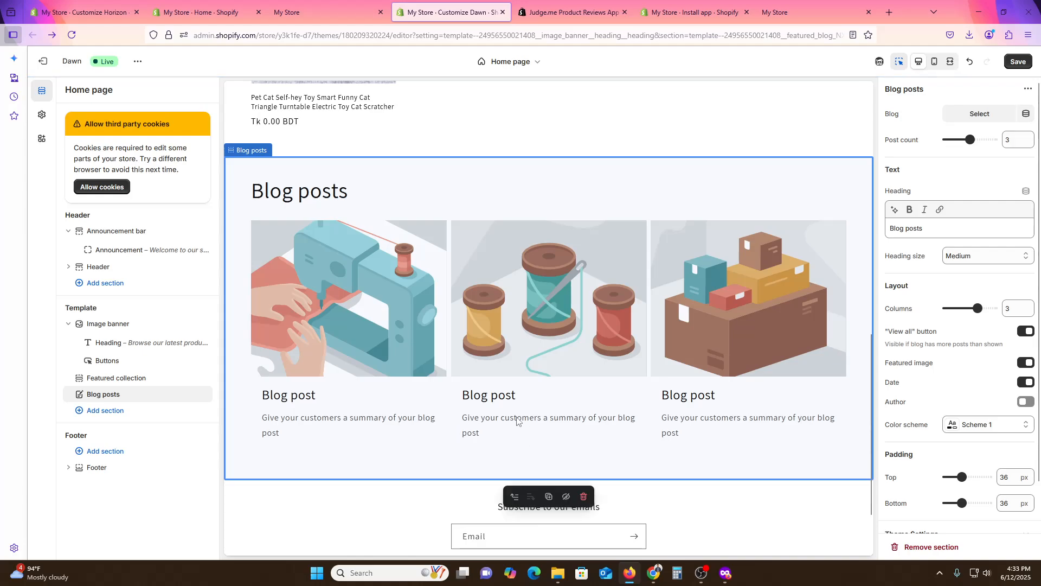
right_click(623, 337)
click(540, 213)
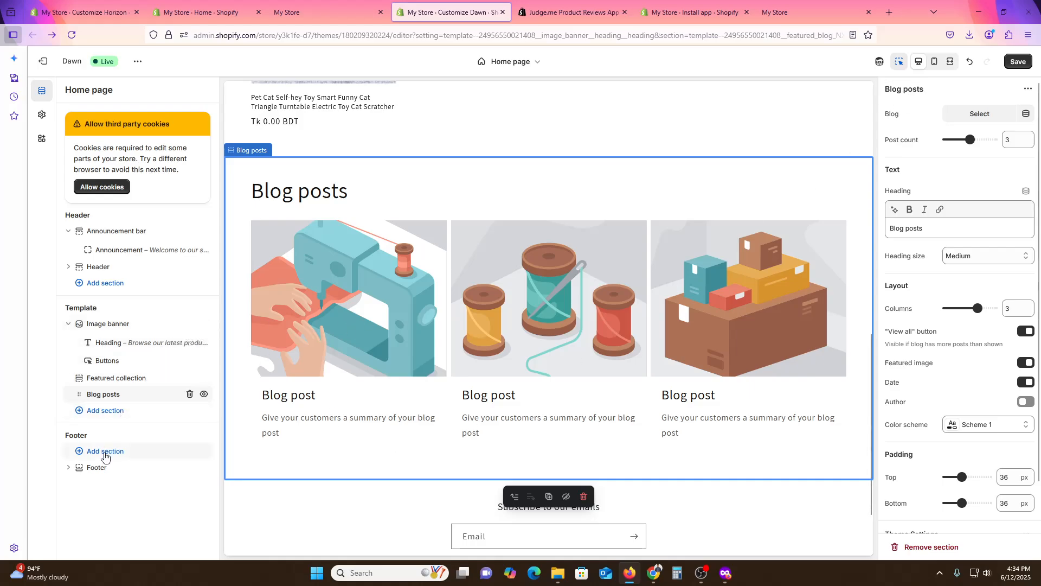
Install the recommended Shopify Forms app from the app options for a new template section.
click(110, 416)
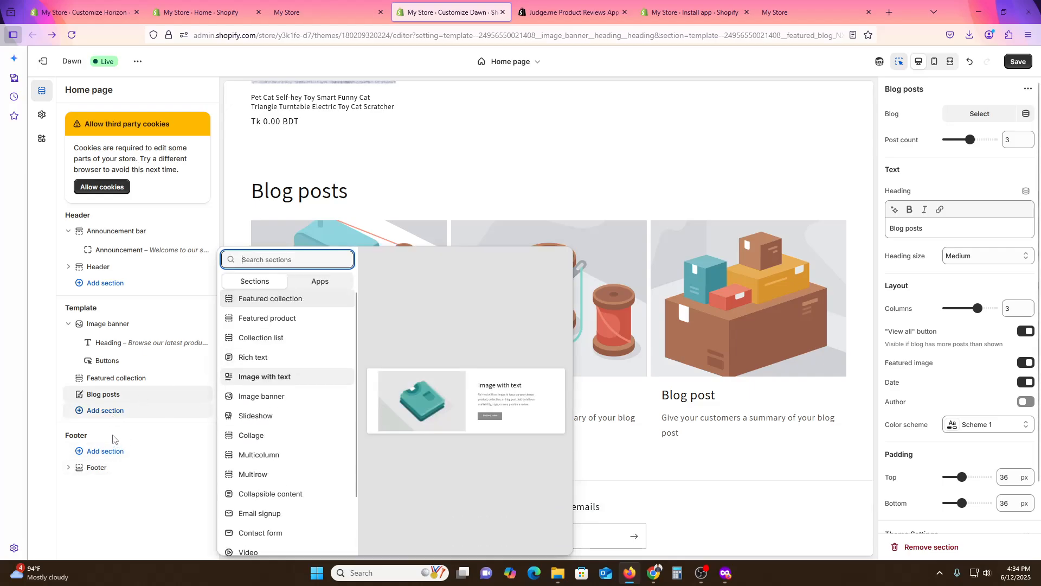
click(326, 285)
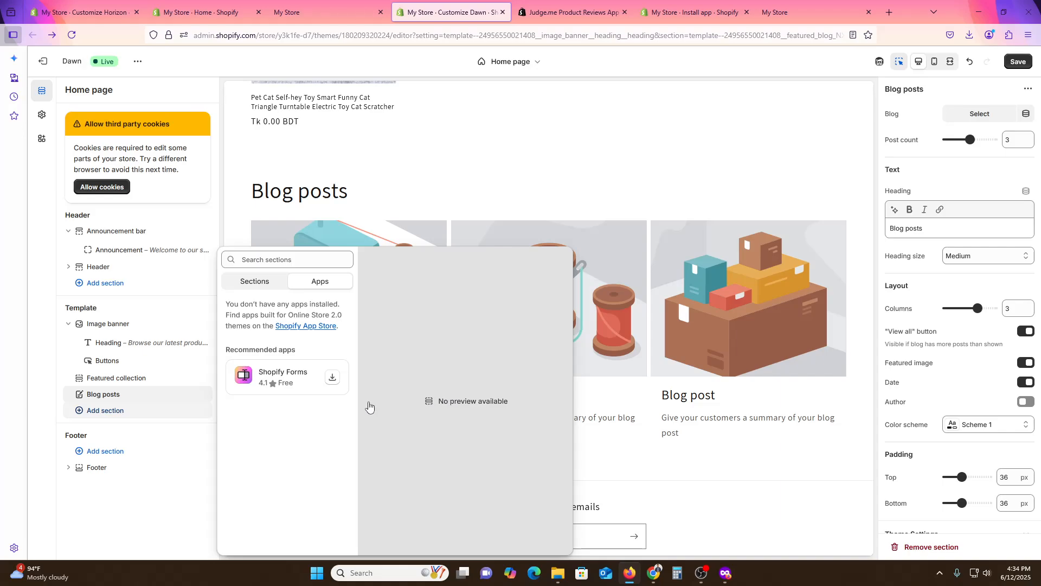
click(332, 377)
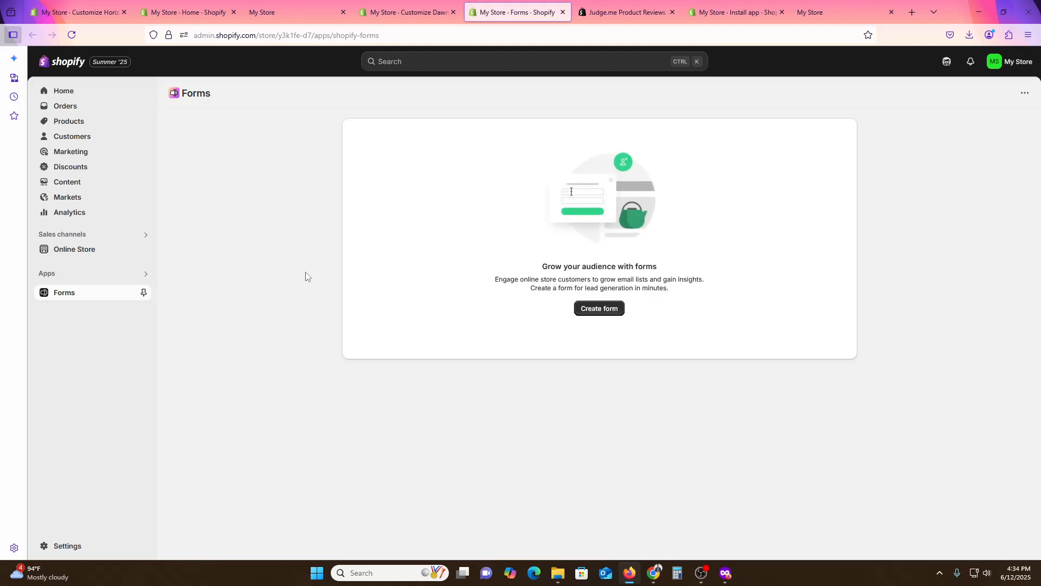
Create an inline form named "FOrm" in the Forms app.
click(610, 308)
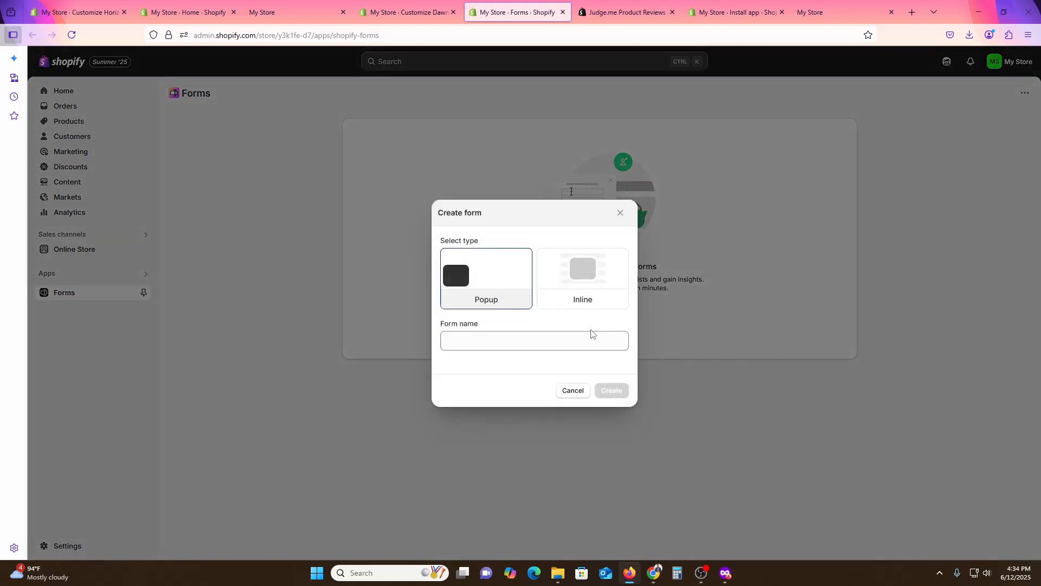
click(604, 288)
click(497, 343)
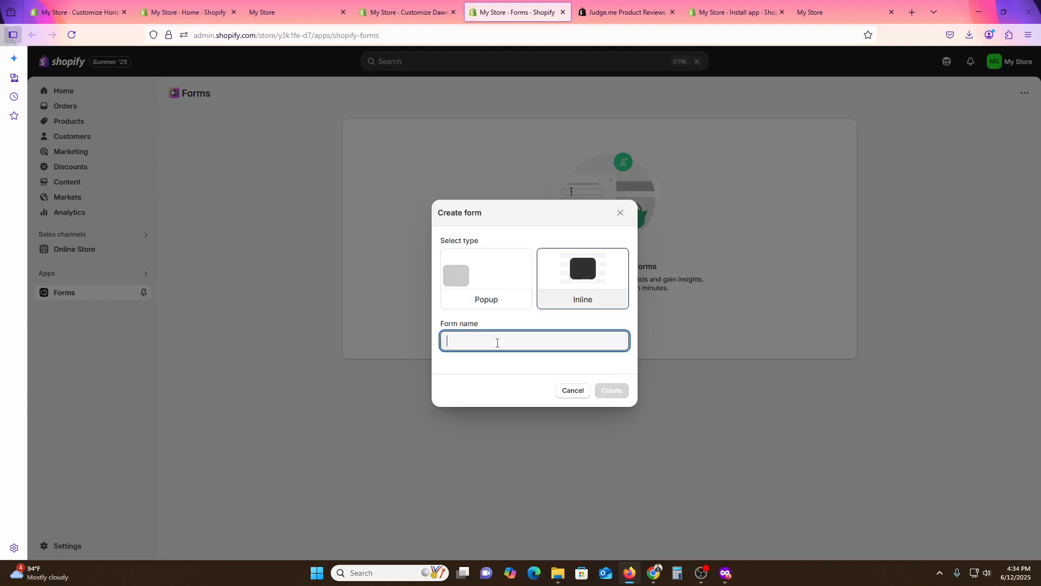
text(FOrm)
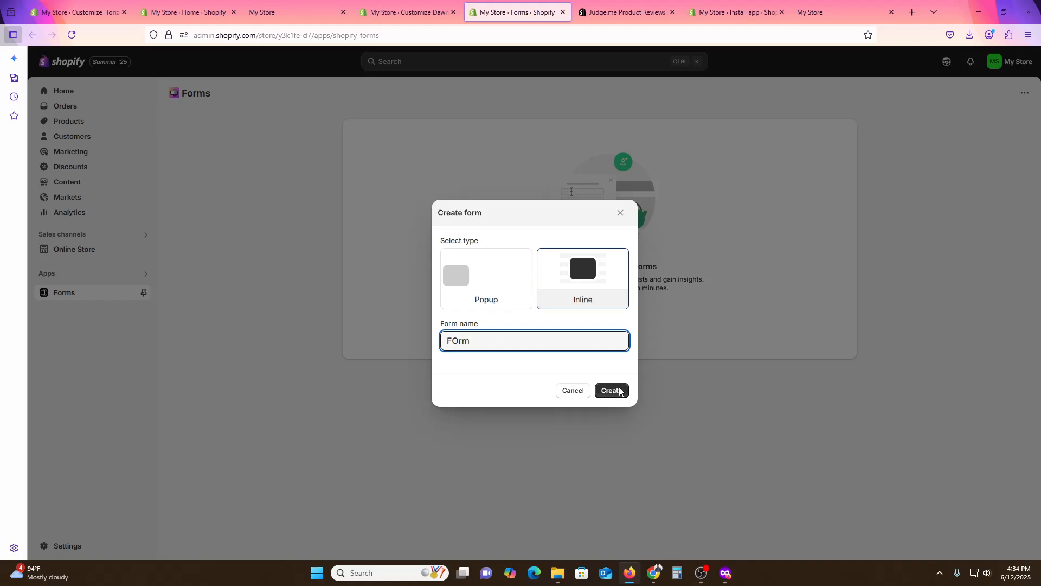
click(612, 391)
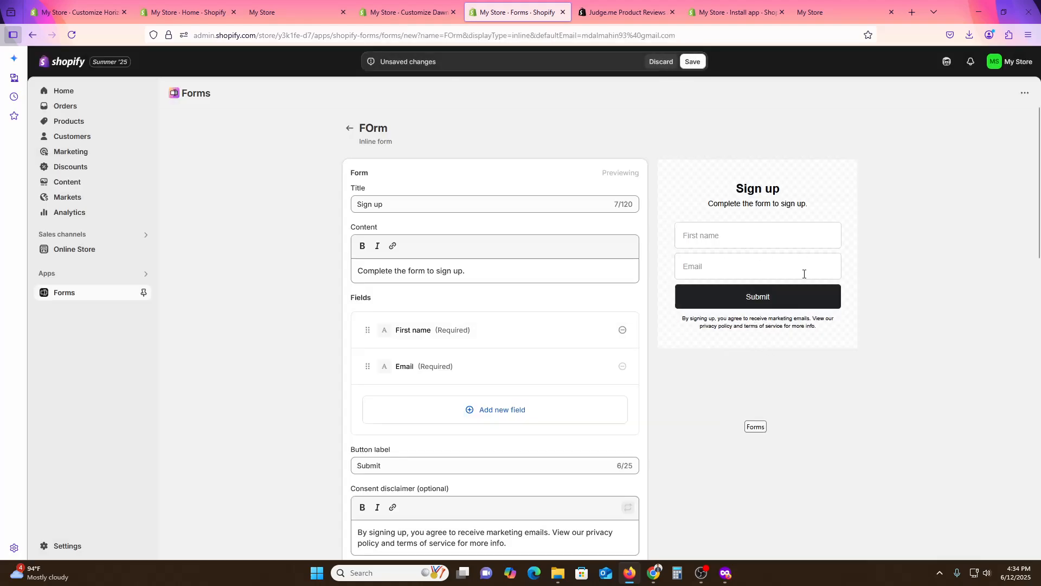
Try redirecting to another page as the form's confirmation behavior, restore Show message, and save the form.
scroll(531, 414, down, 15)
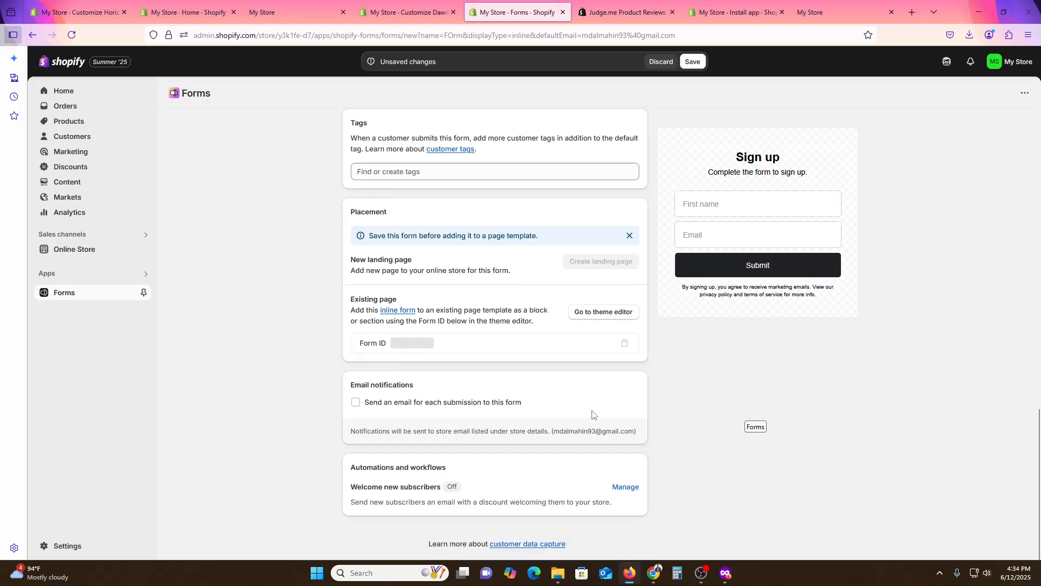
scroll(810, 437, up, 2)
scroll(809, 437, down, 2)
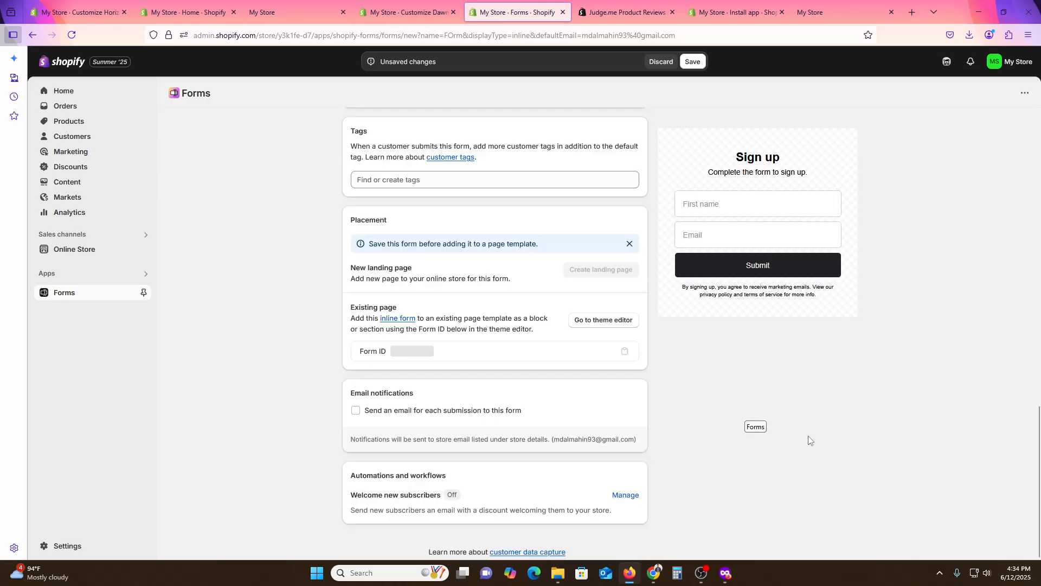
scroll(488, 397, up, 8)
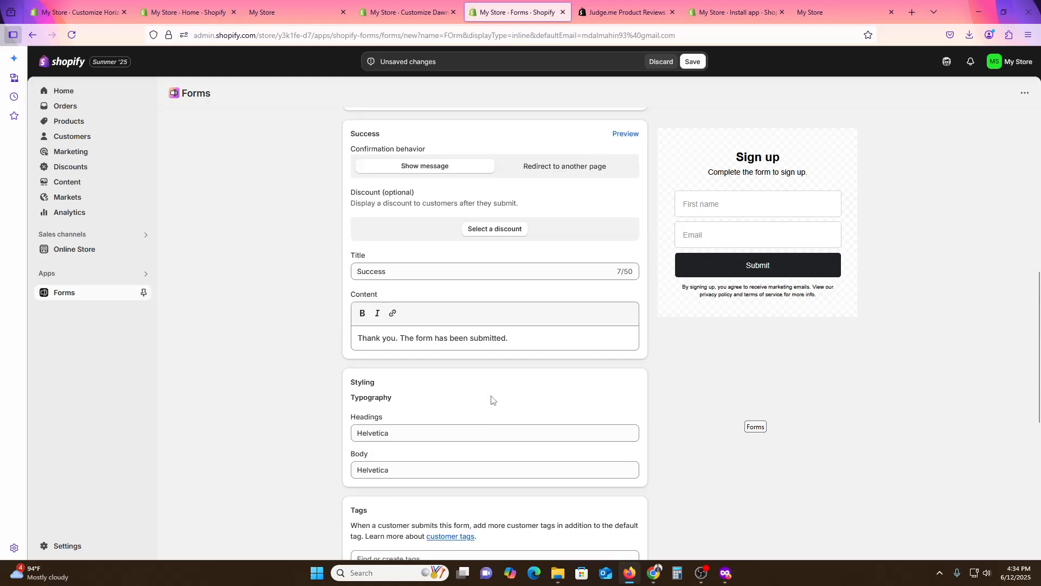
click(598, 168)
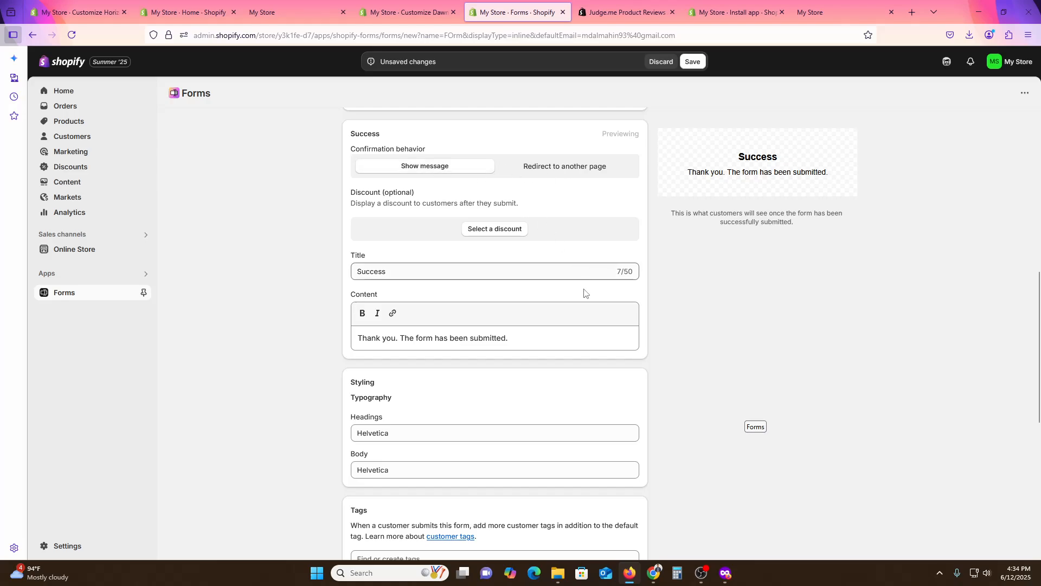
scroll(580, 326, up, 5)
click(570, 446)
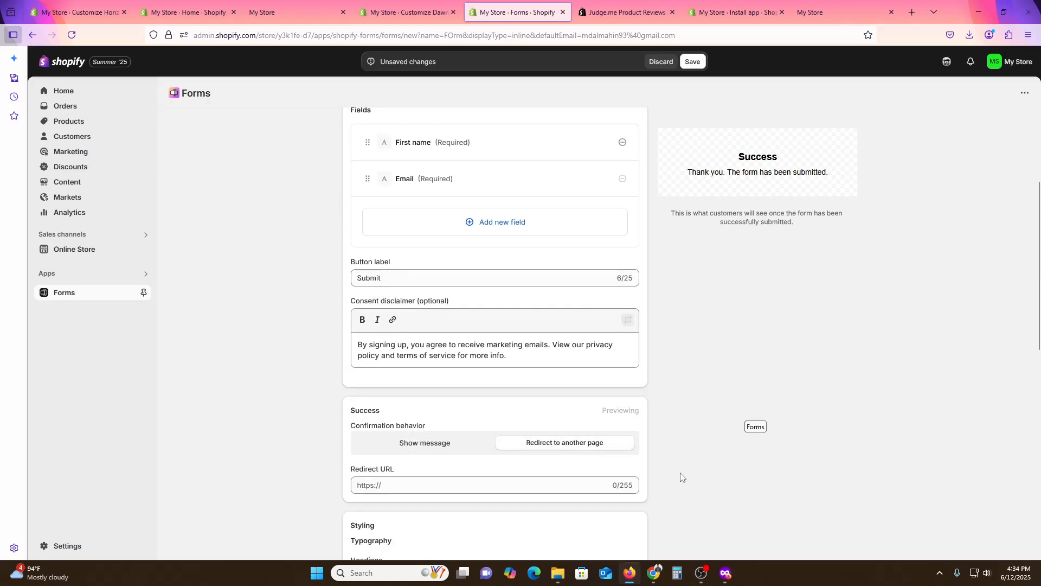
click(426, 443)
scroll(741, 453, up, 3)
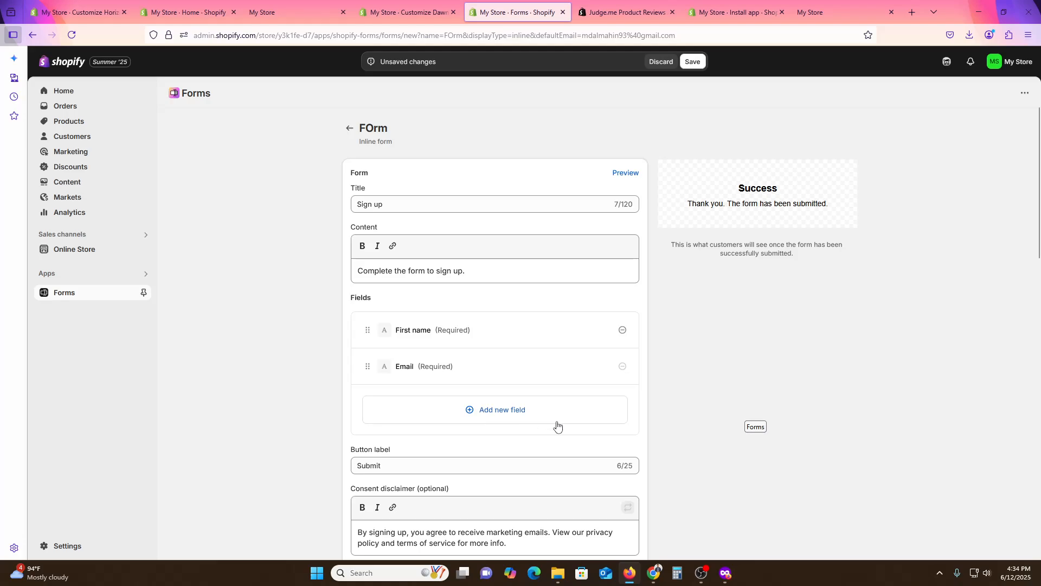
click(693, 62)
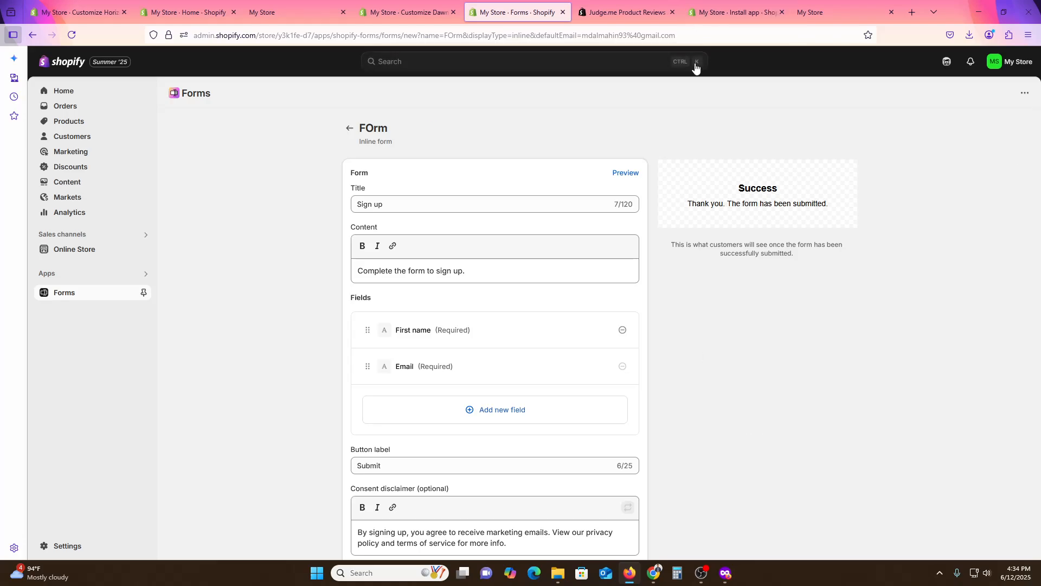
Return to the Dawn theme editor, reload it, and add the Forms app block as a new section in the home page template.
click(388, 5)
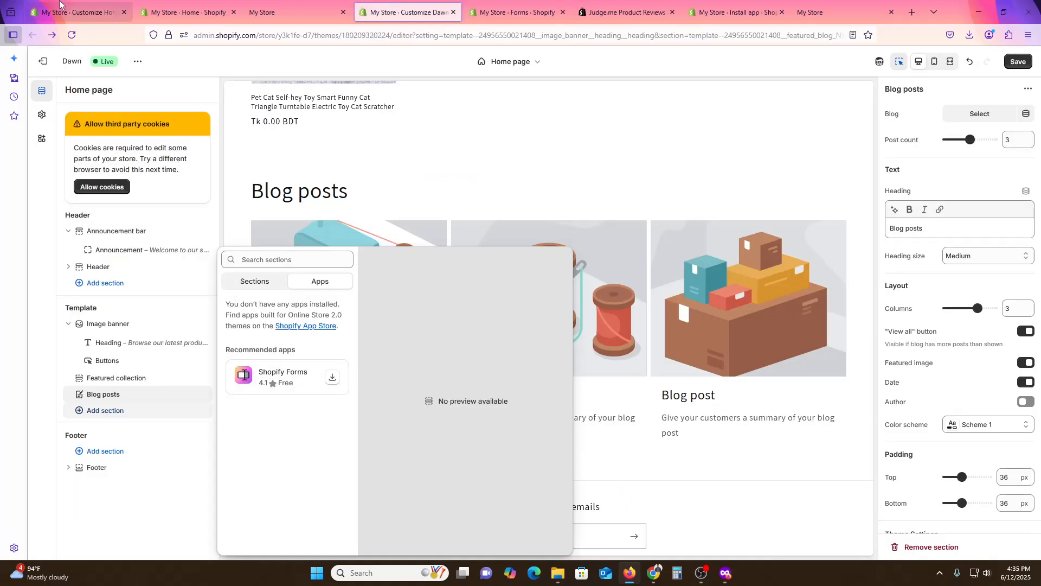
key(F5)
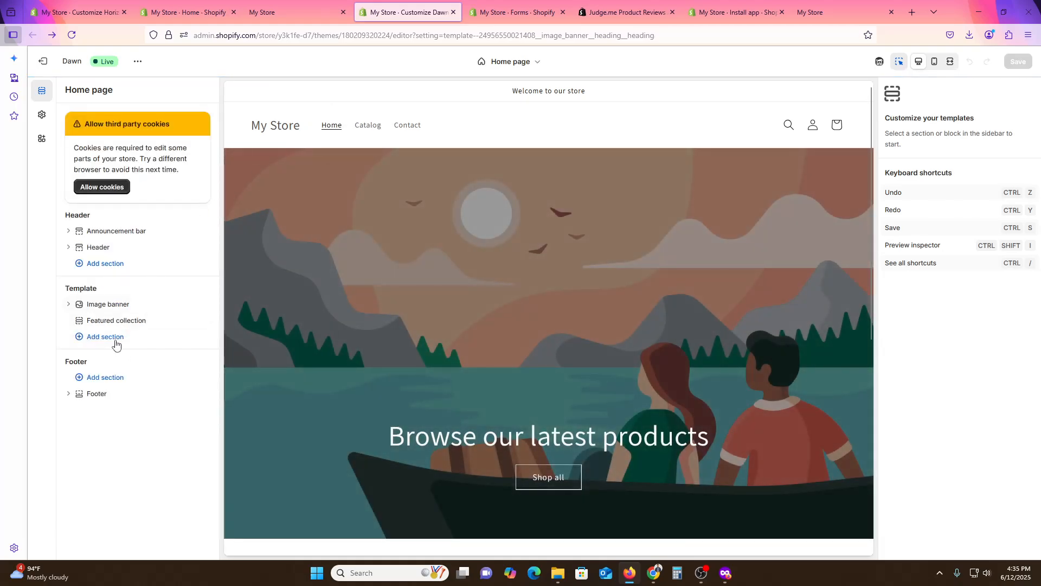
click(115, 338)
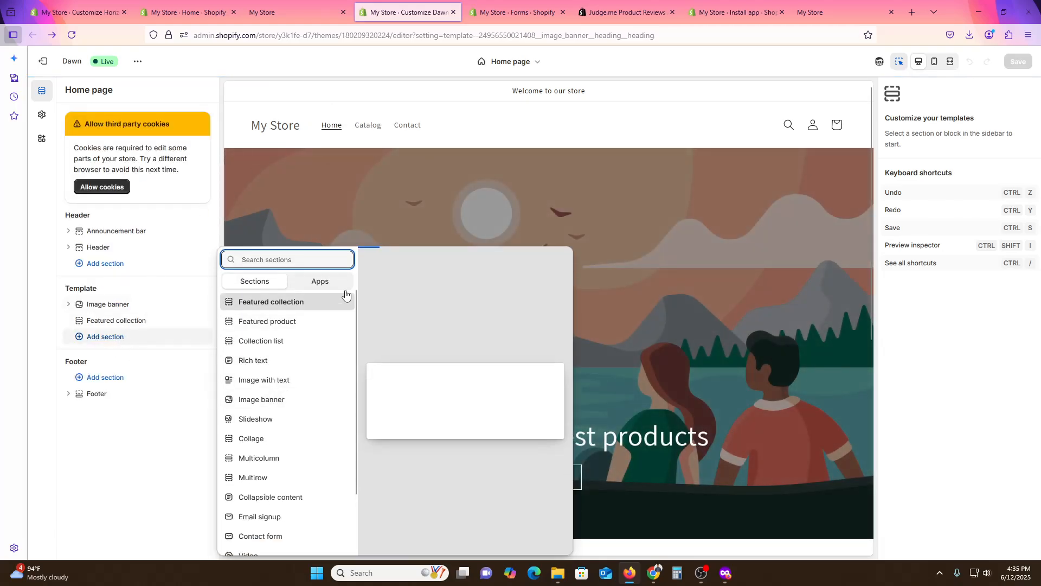
click(320, 281)
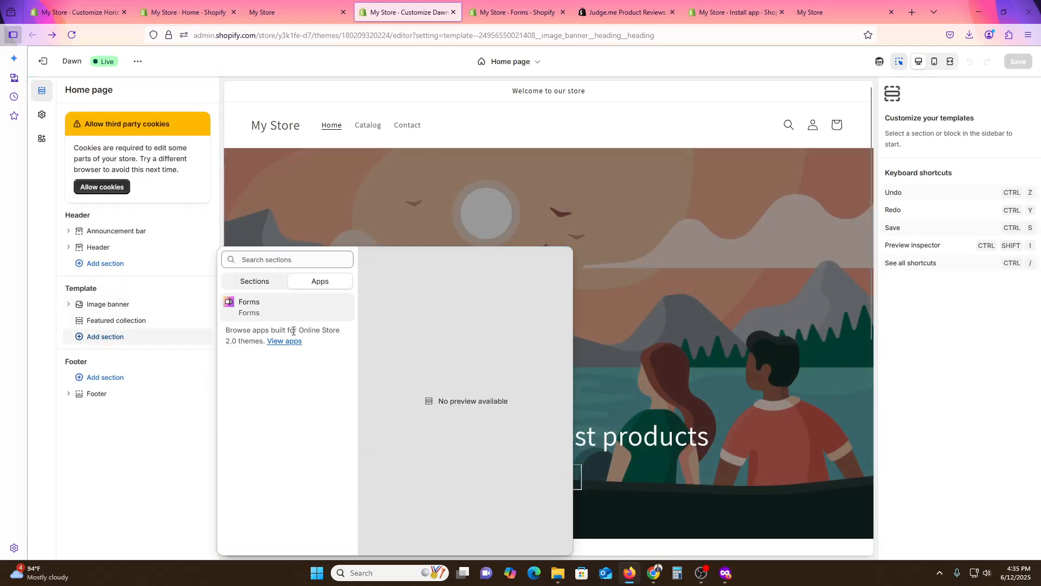
click(246, 310)
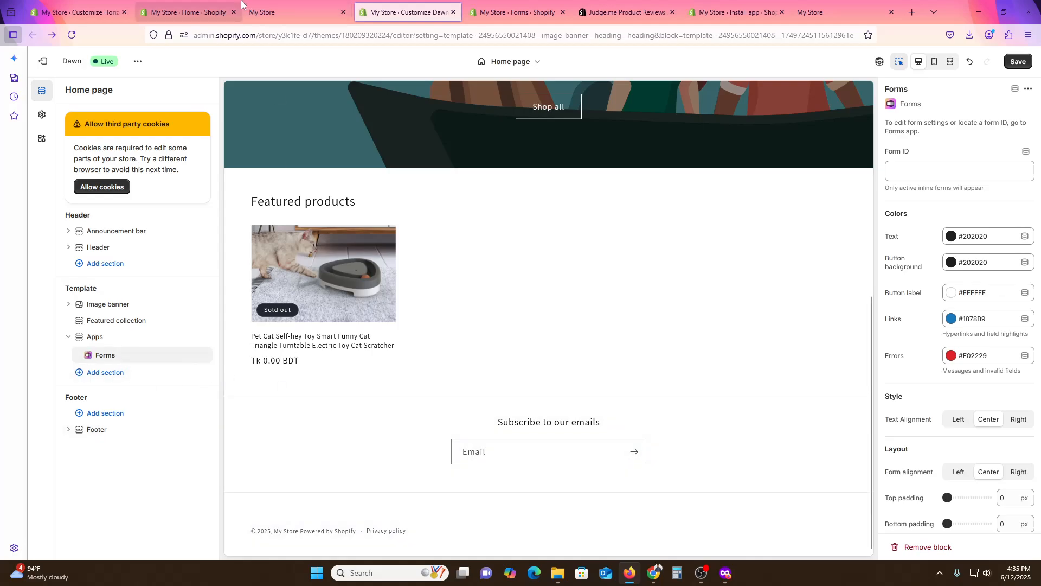
Switch to the store admin, start a new product, and examine its title, description, media, category, pricing, inventory and shipping fields.
click(203, 3)
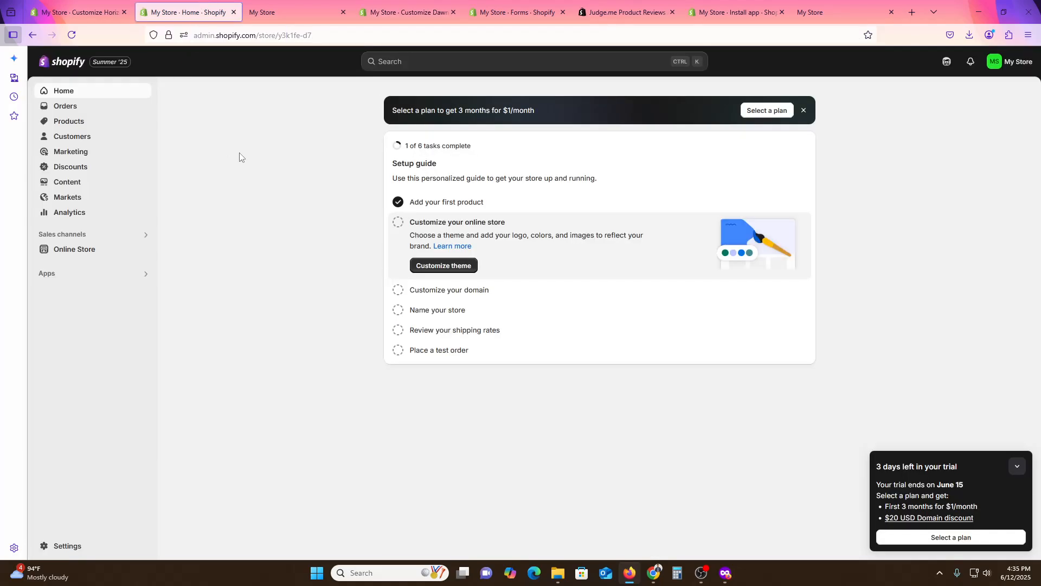
click(69, 124)
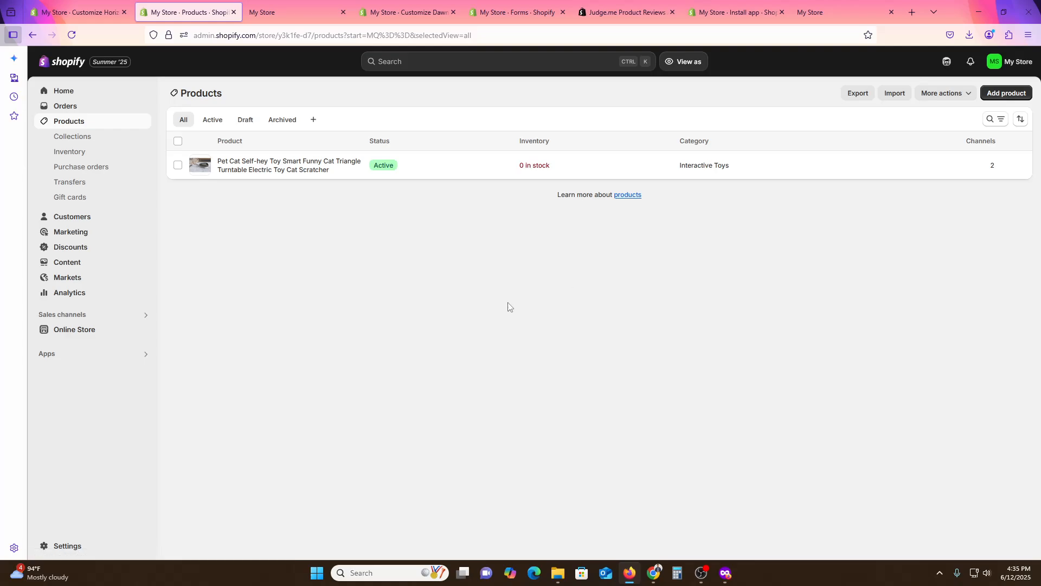
click(1006, 93)
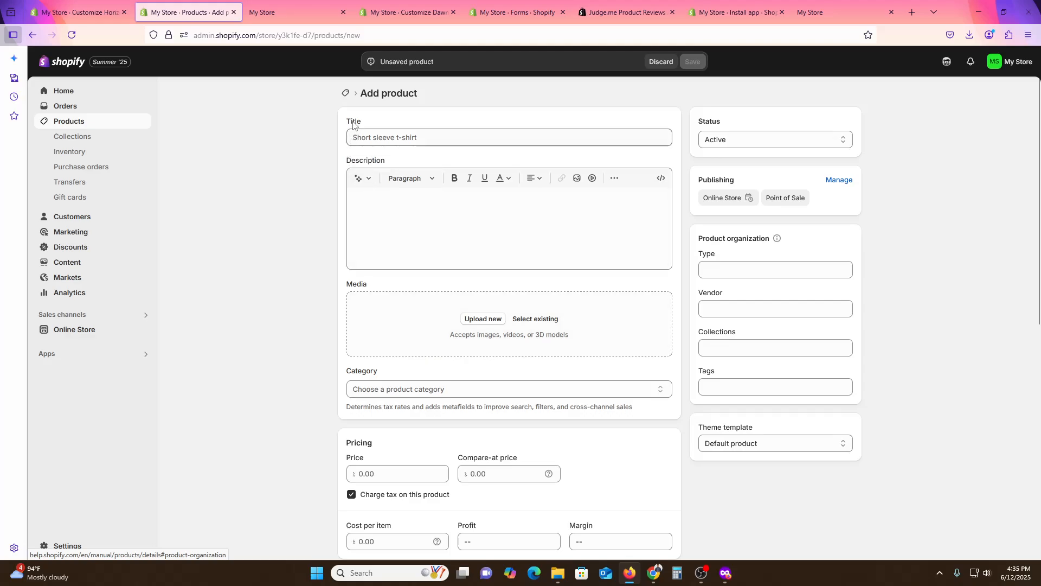
double_click(368, 160)
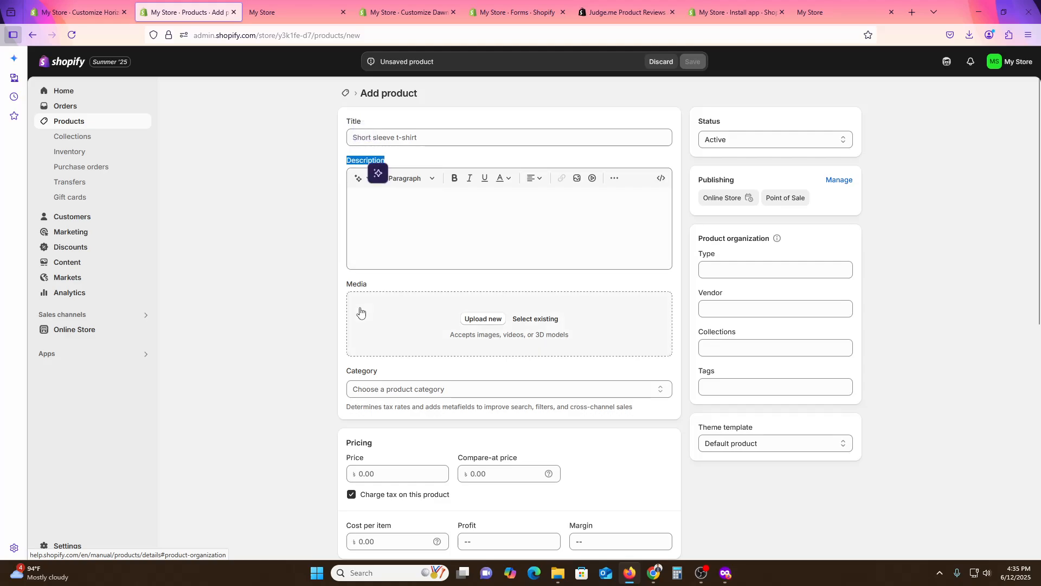
click(372, 388)
click(227, 418)
scroll(407, 458, down, 8)
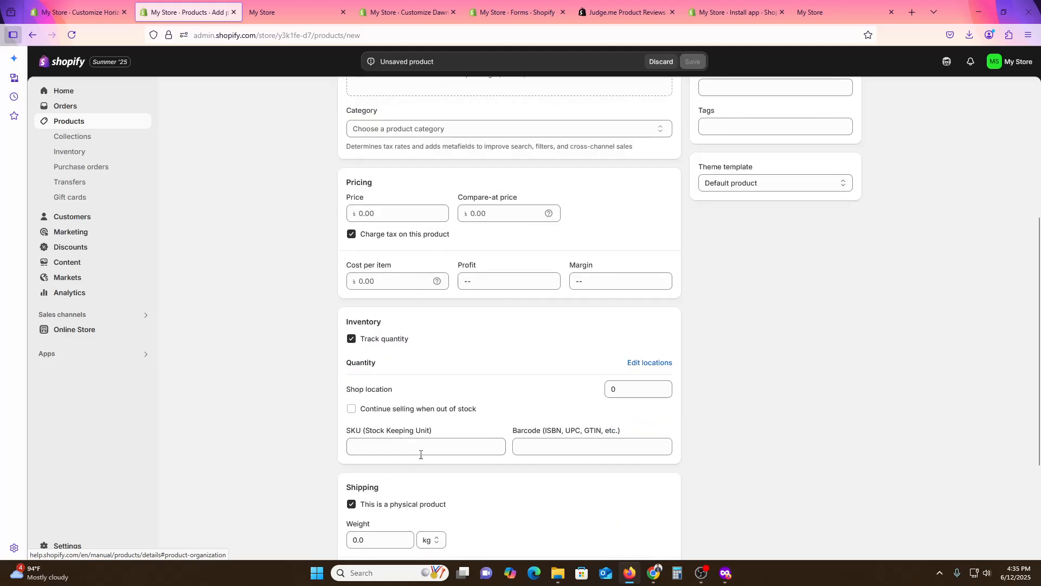
scroll(474, 460, up, 5)
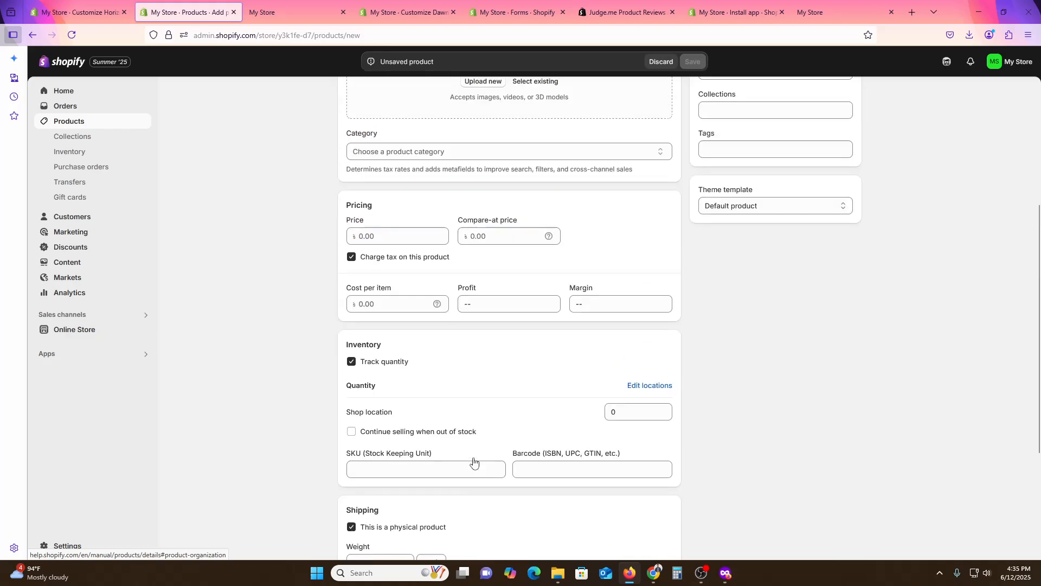
scroll(500, 350, up, 4)
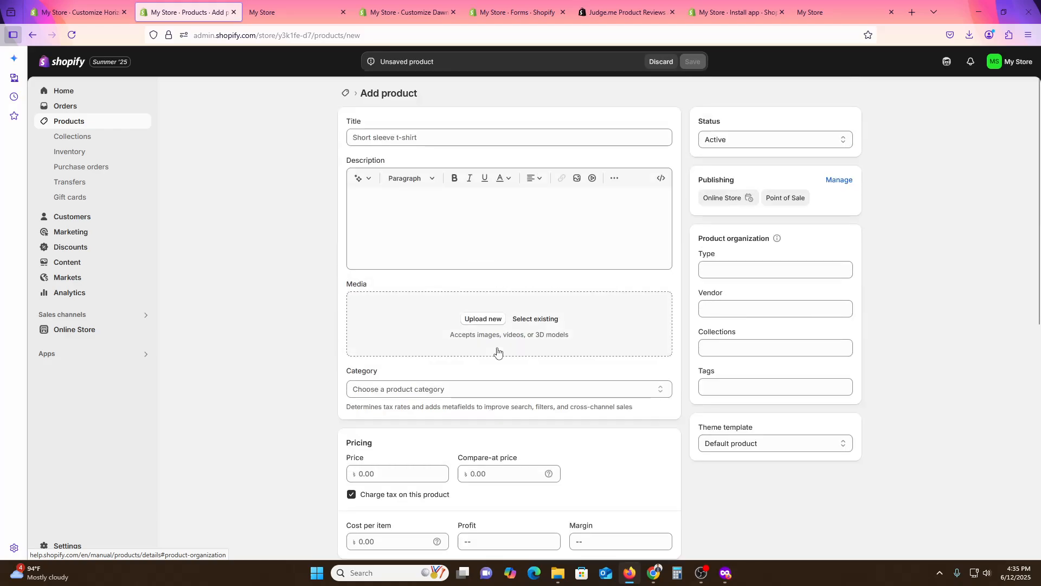
View the store's Customers page and the Marketing overview in the admin.
click(114, 218)
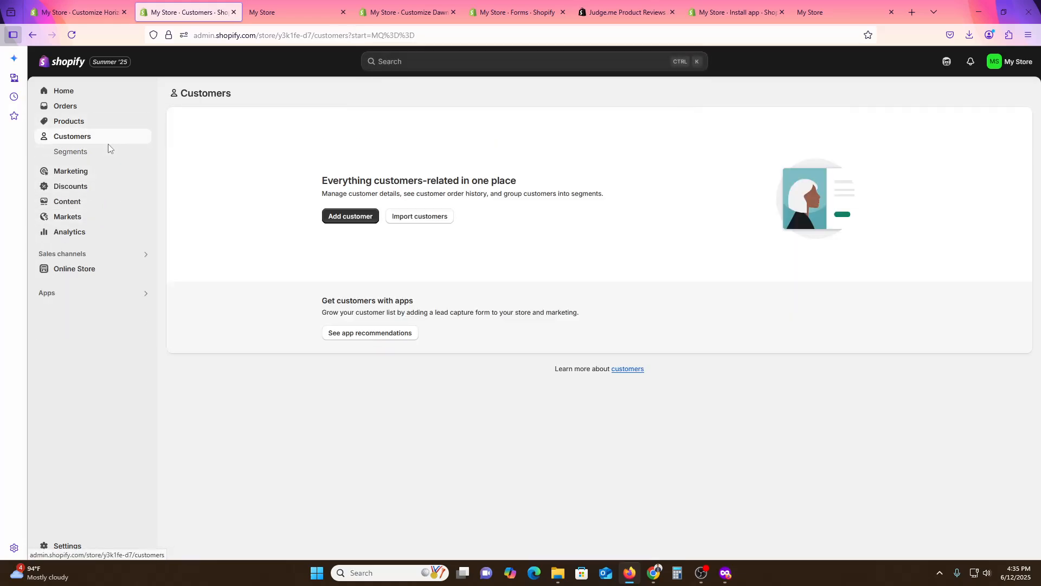
click(96, 171)
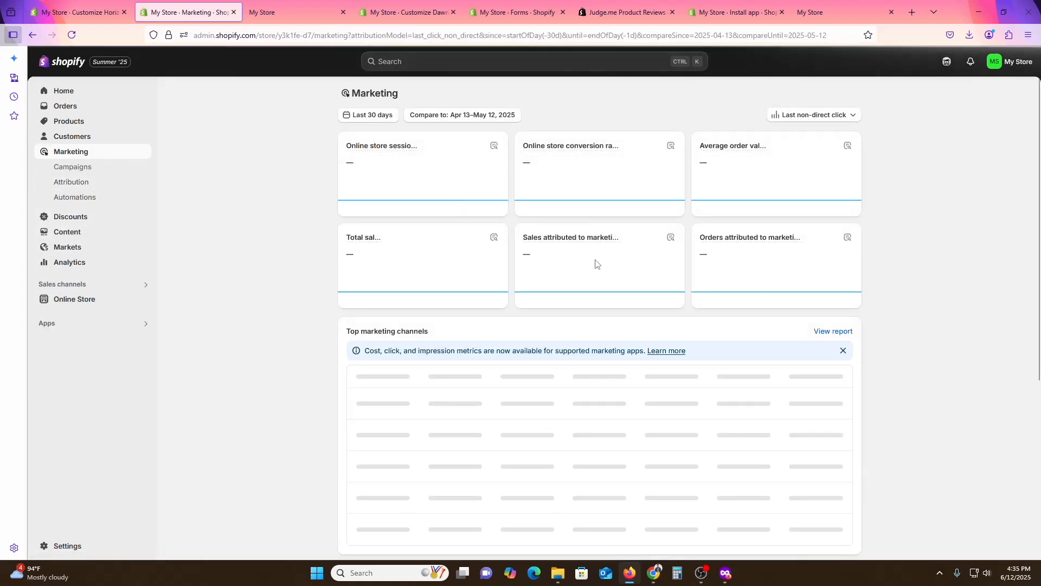